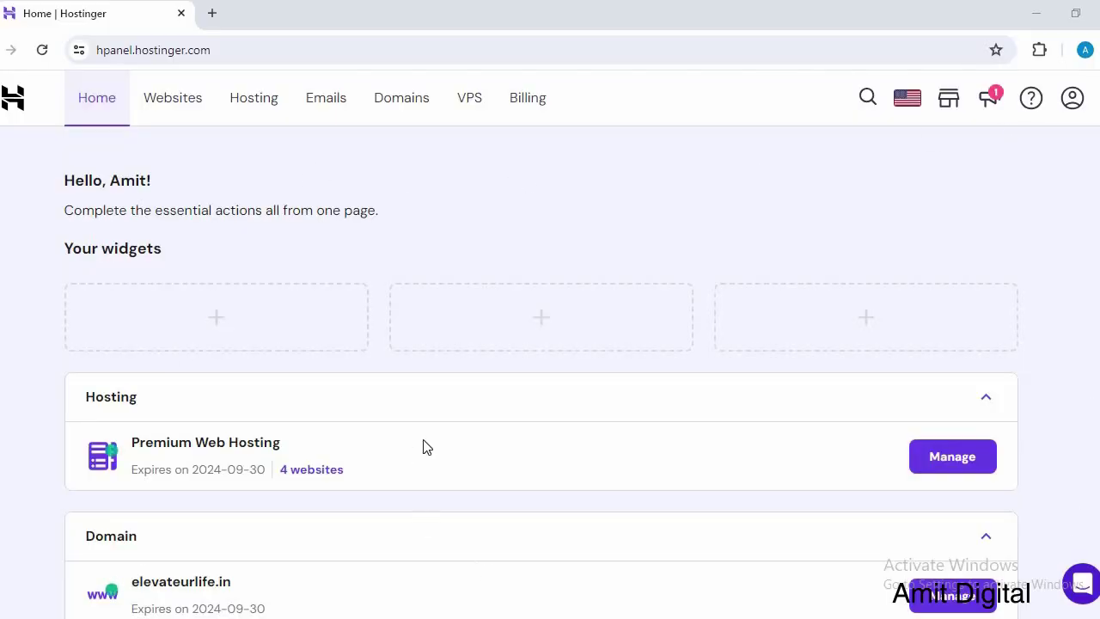
Start adding a new WordPress website from the hPanel Websites list
click(181, 110)
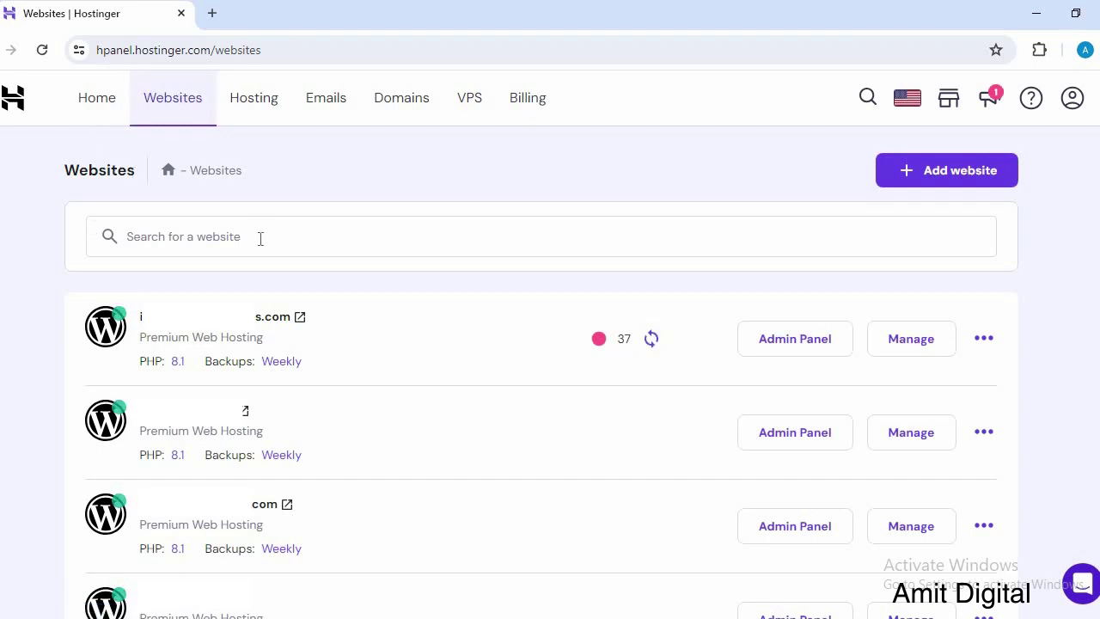
click(948, 177)
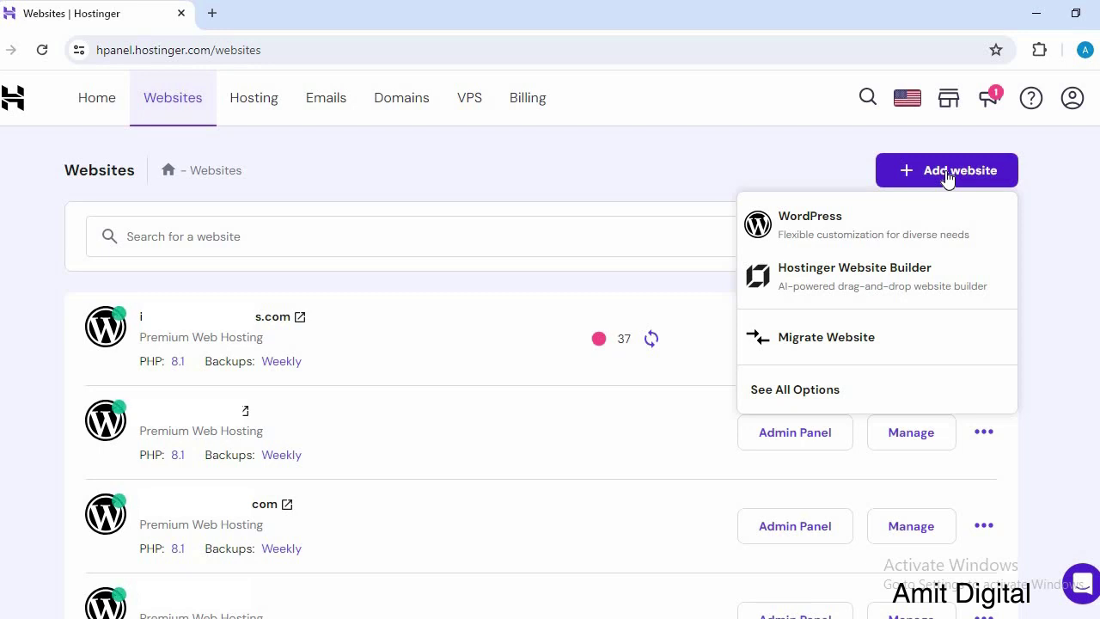
click(819, 228)
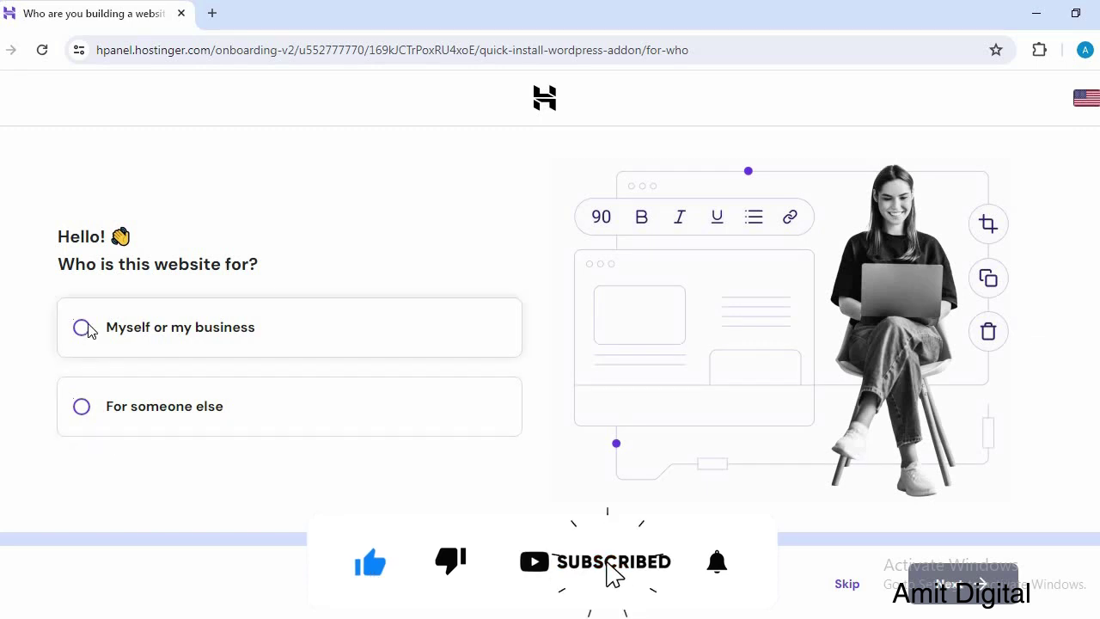
Mark the site as for myself or my business and start entering the WordPress admin password
click(152, 326)
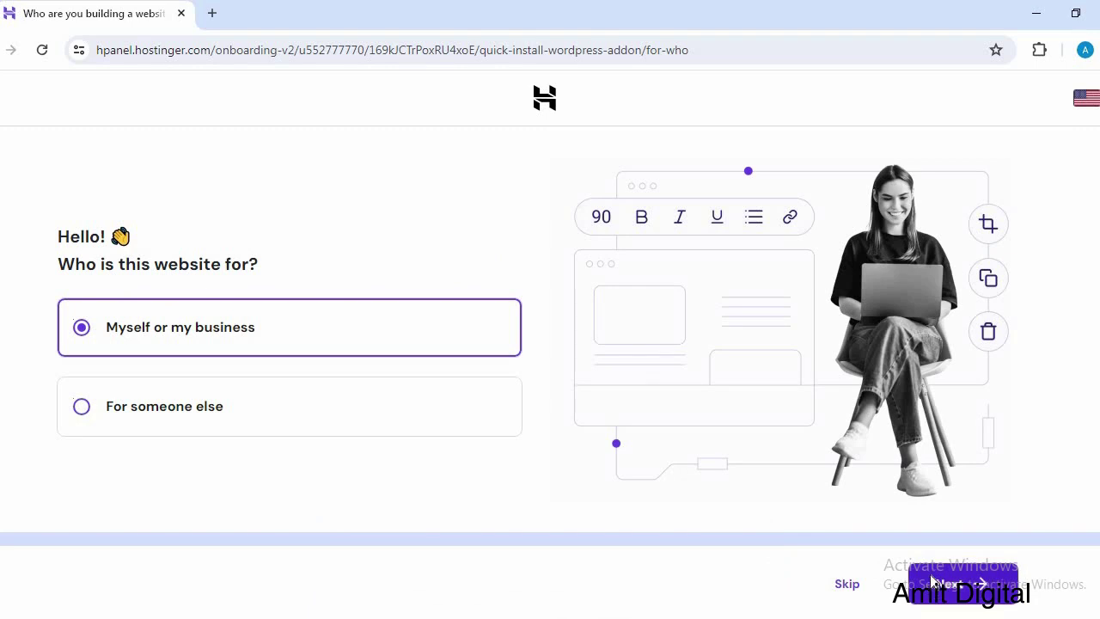
click(932, 581)
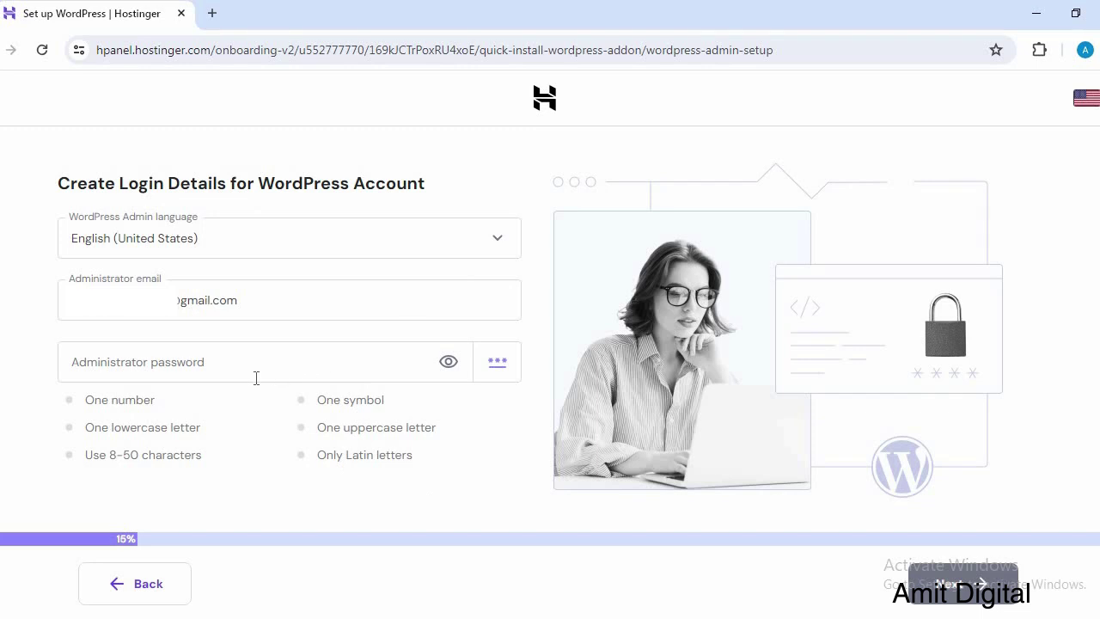
click(266, 301)
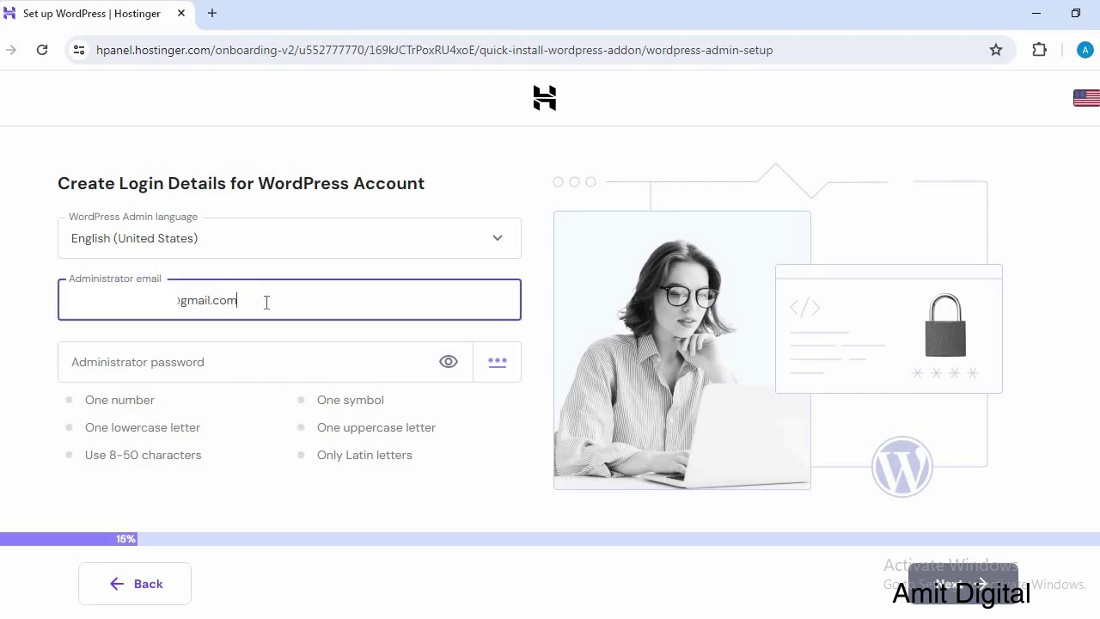
click(228, 366)
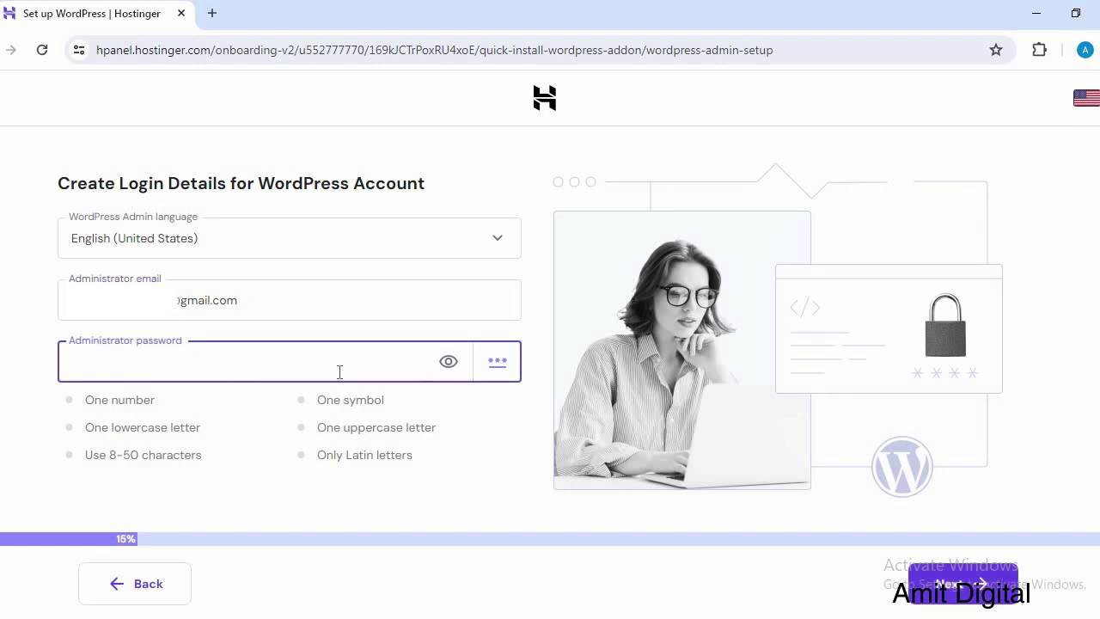
text(A)
Set the website type to Blog and continue
click(502, 348)
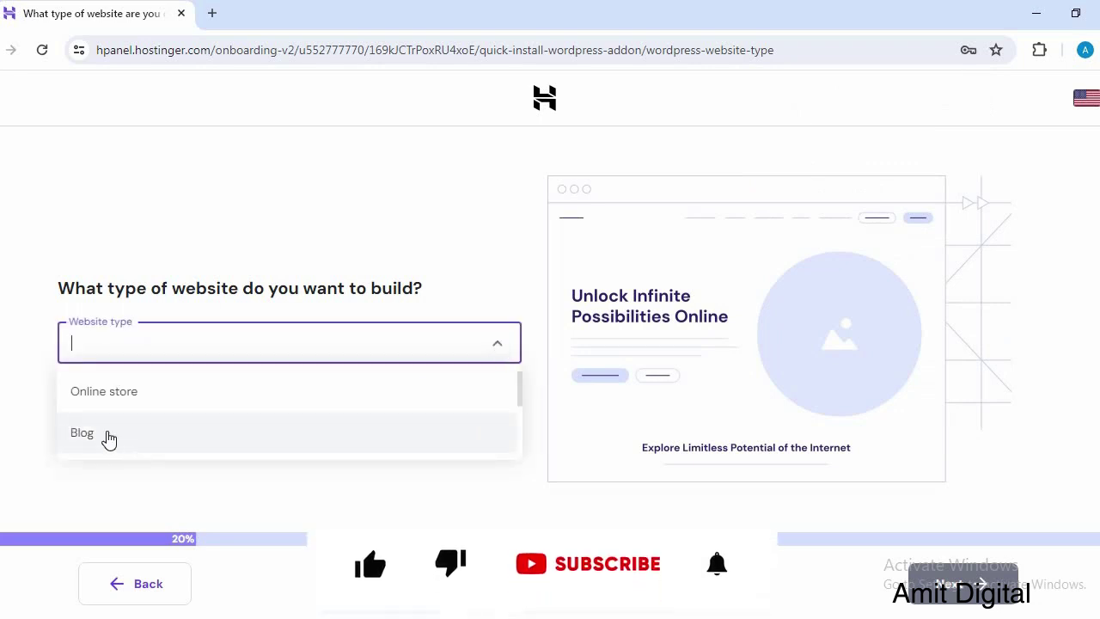
scroll(152, 448, down, 1)
scroll(152, 449, down, 1)
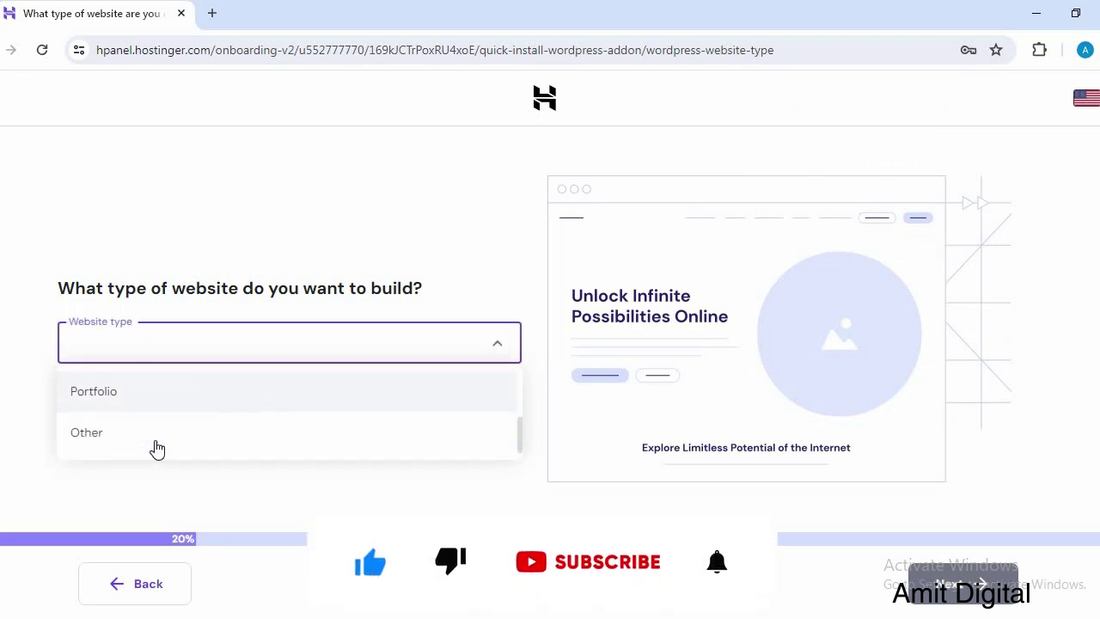
scroll(152, 449, up, 2)
click(97, 438)
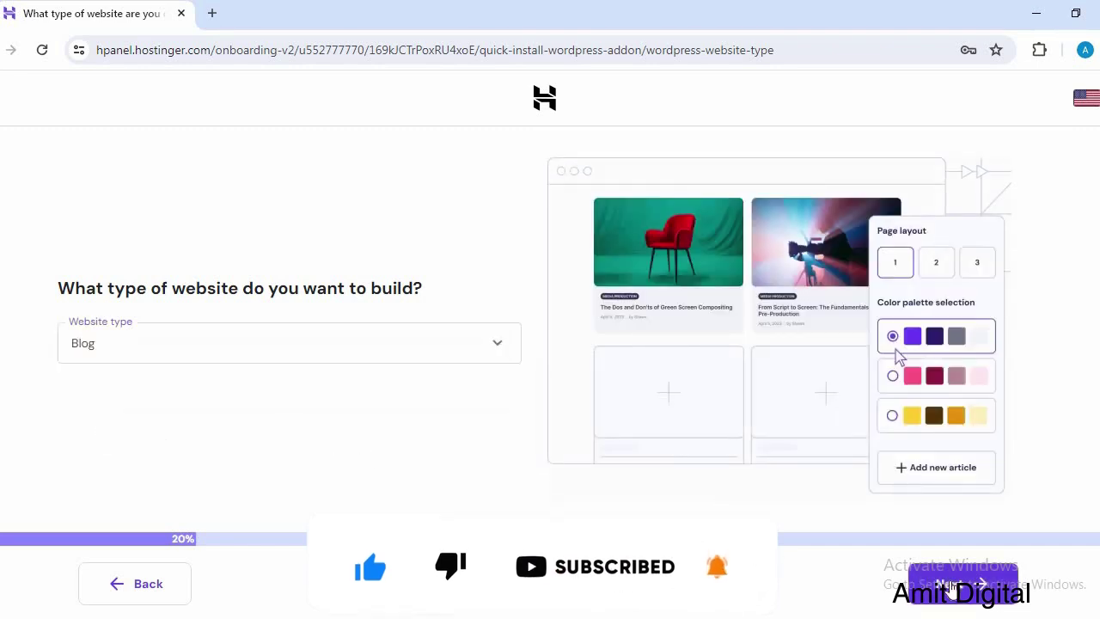
click(945, 583)
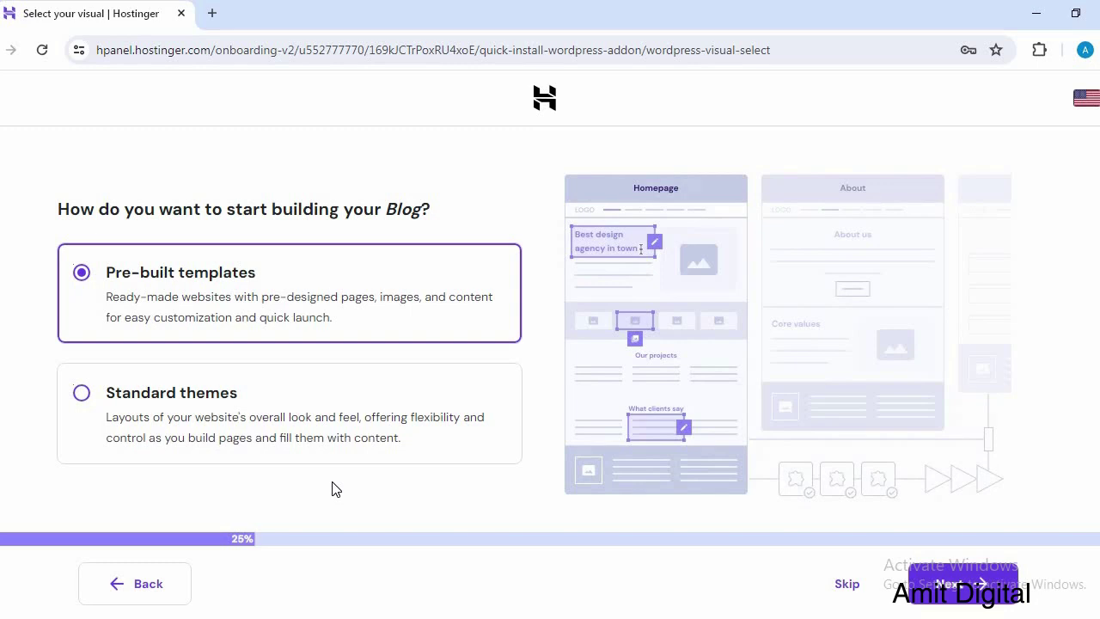
Compare standard themes with pre-built templates, then move on to the theme choices
click(82, 396)
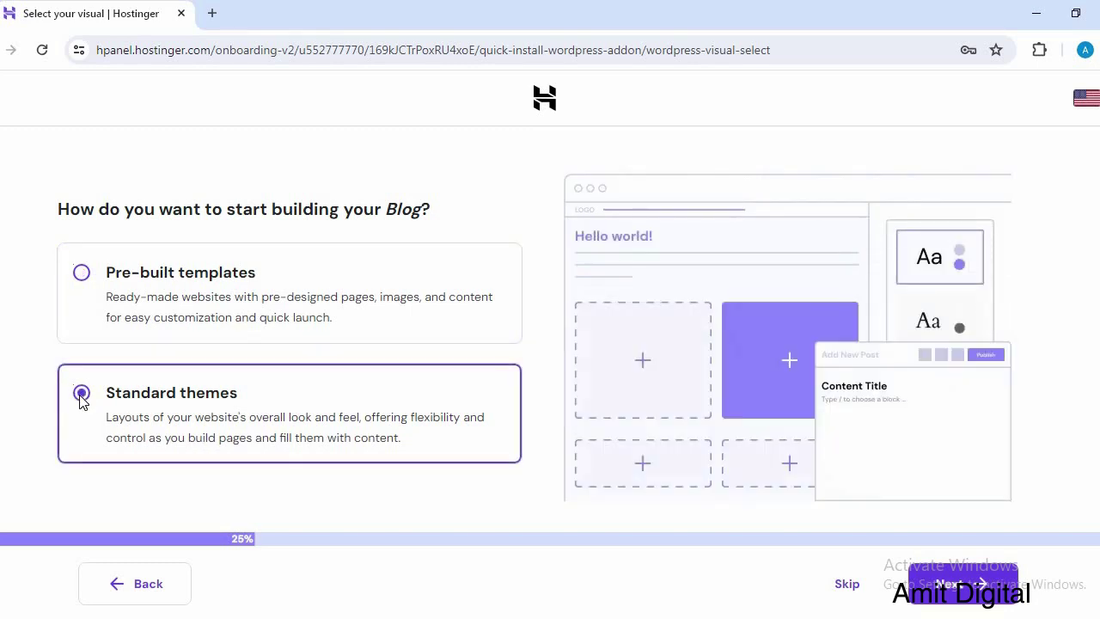
click(84, 275)
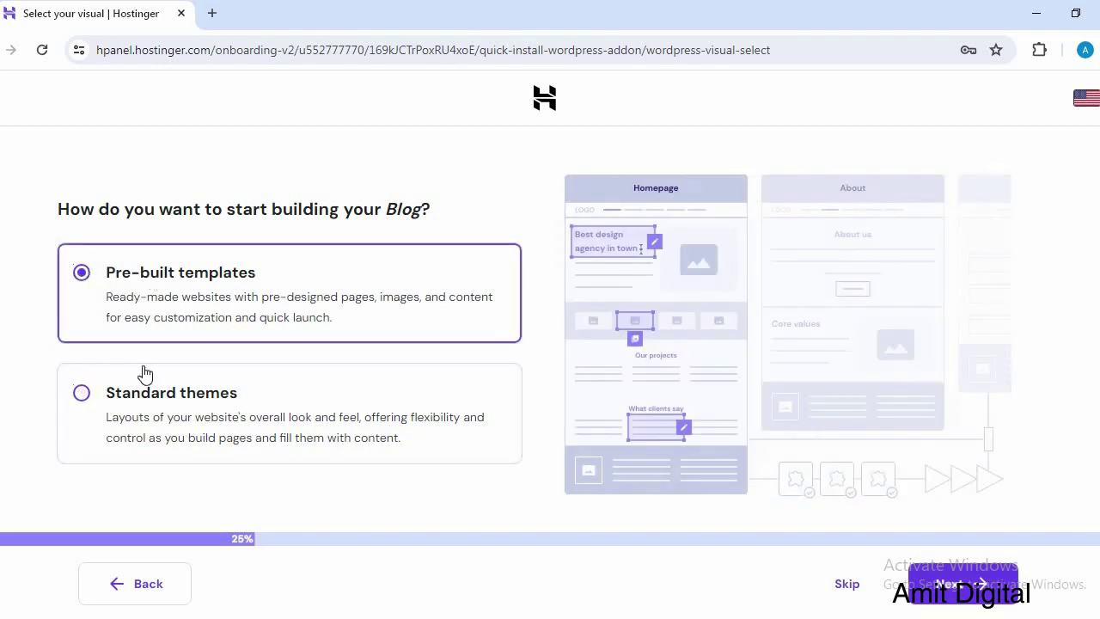
click(962, 589)
mouse_move(875, 361)
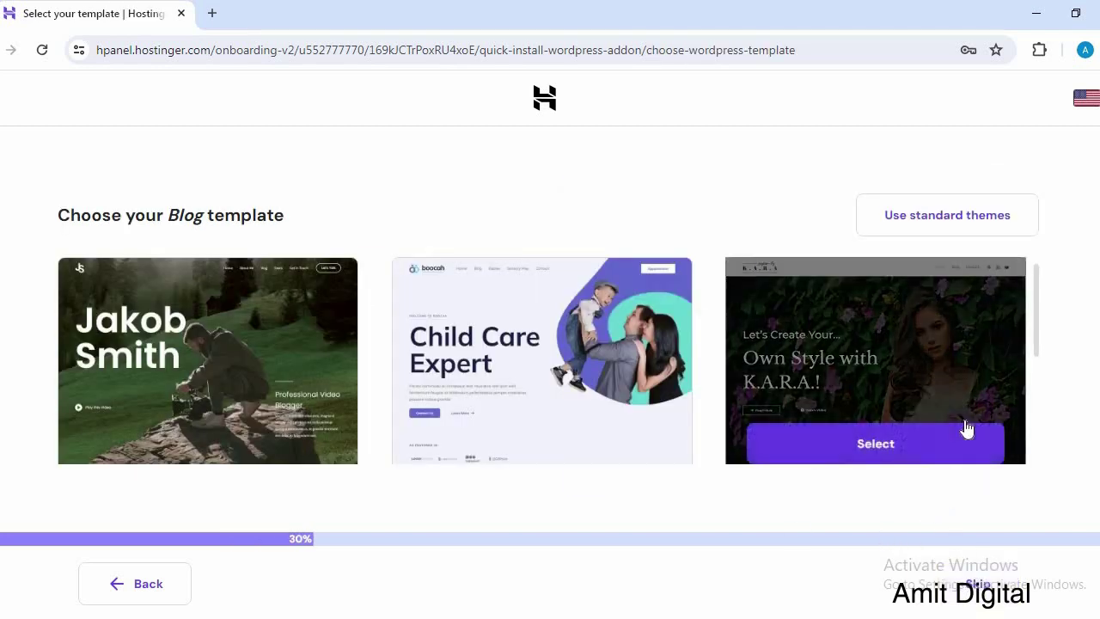
scroll(896, 425, down, 2)
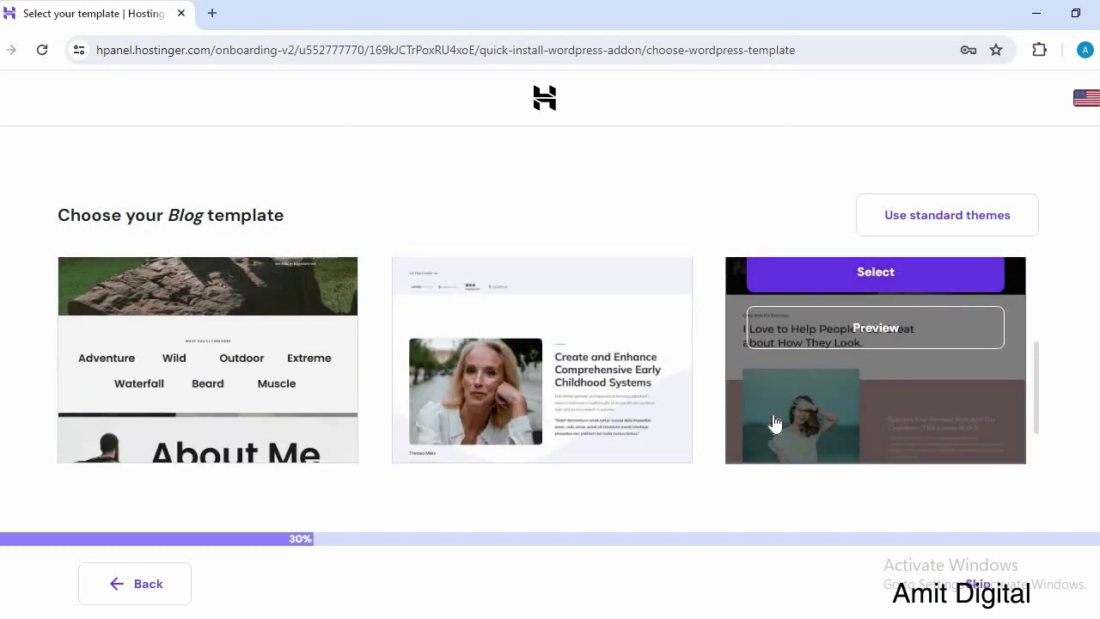
scroll(774, 422, down, 1)
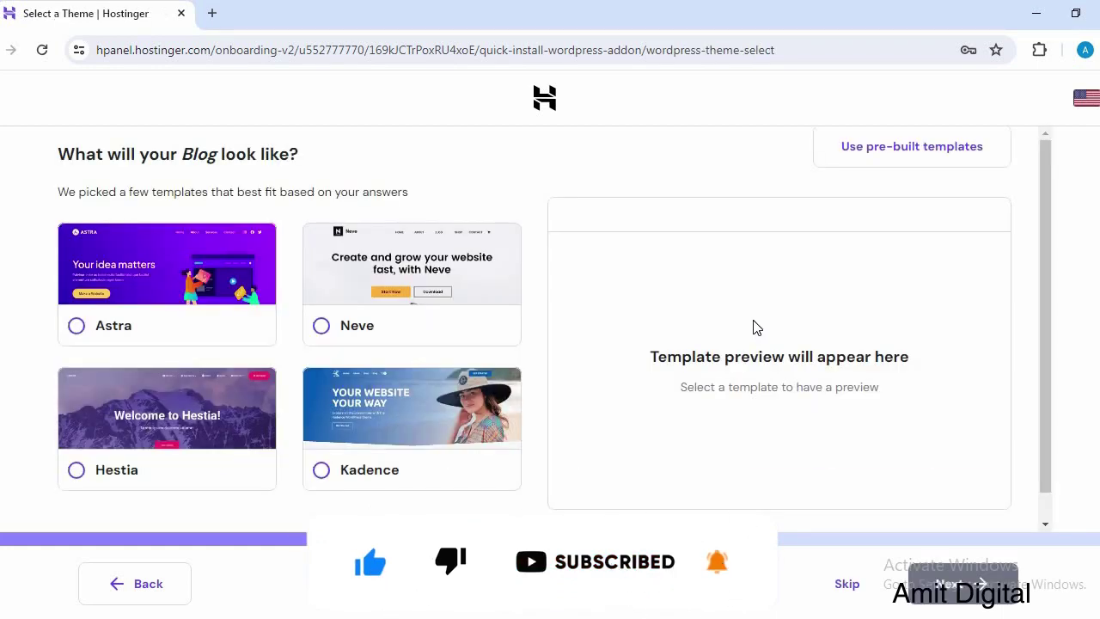
Choose Neve as the blog's theme and continue to the plugins step
scroll(378, 427, down, 1)
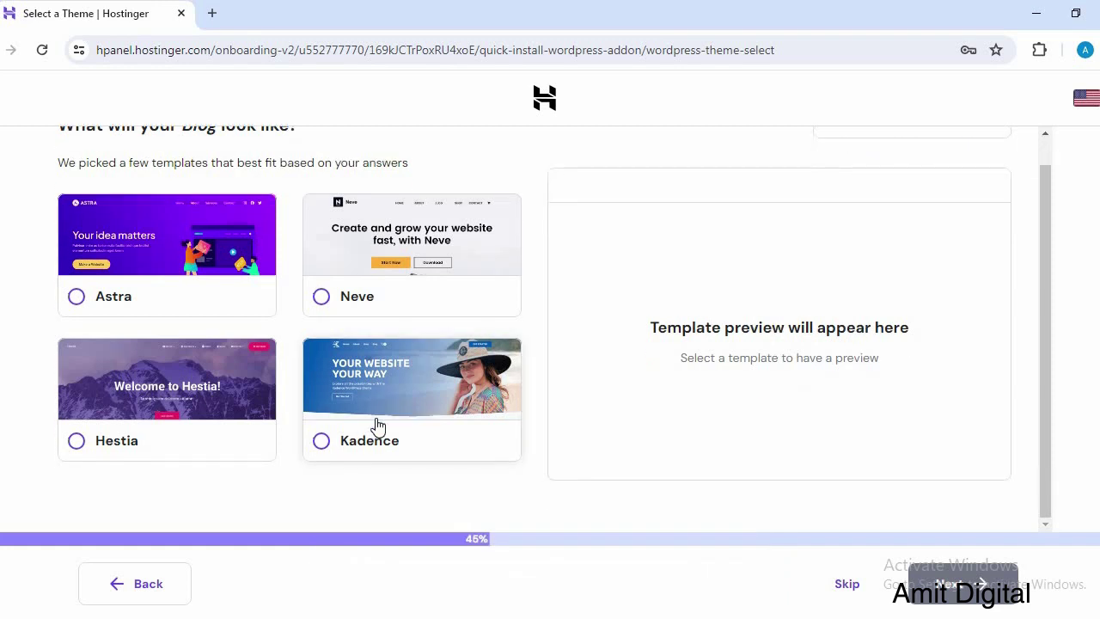
scroll(377, 426, up, 1)
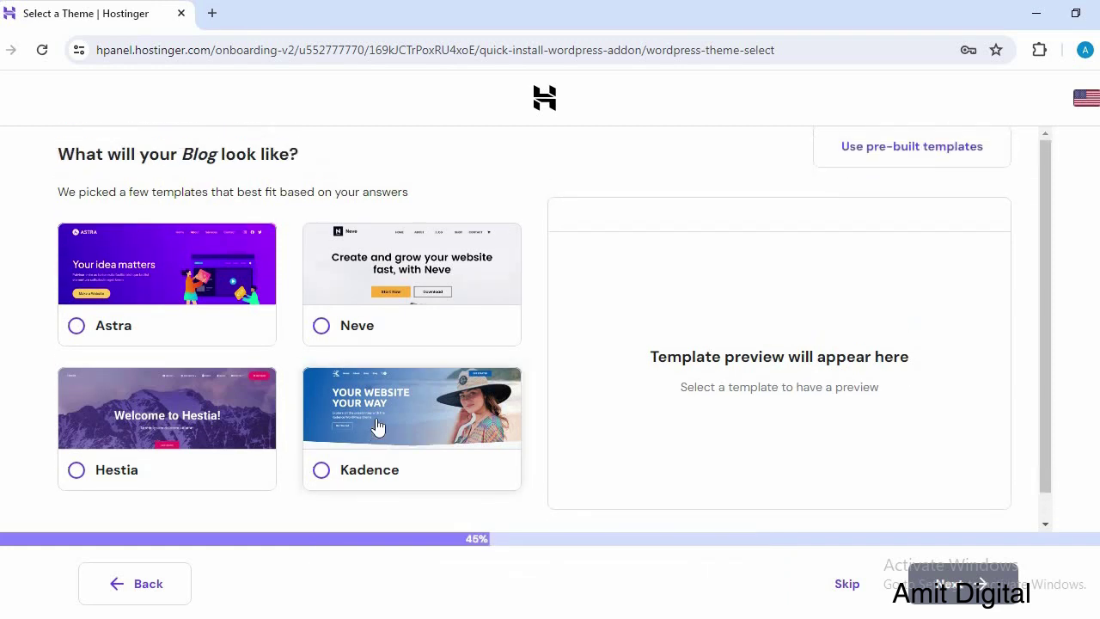
click(320, 331)
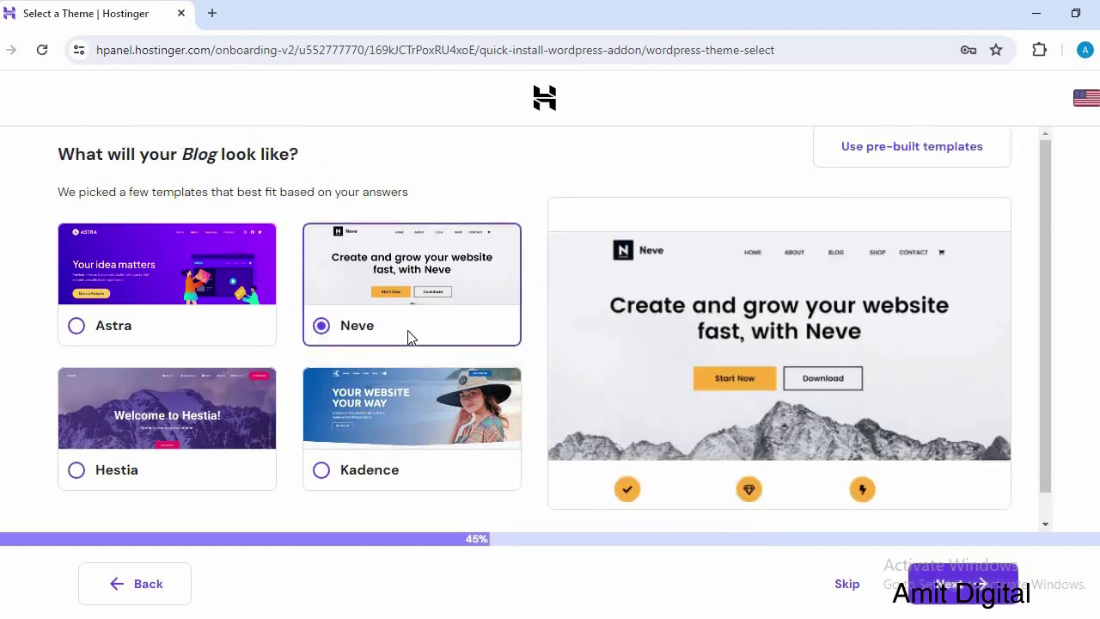
scroll(777, 343, down, 1)
scroll(777, 343, up, 1)
click(962, 591)
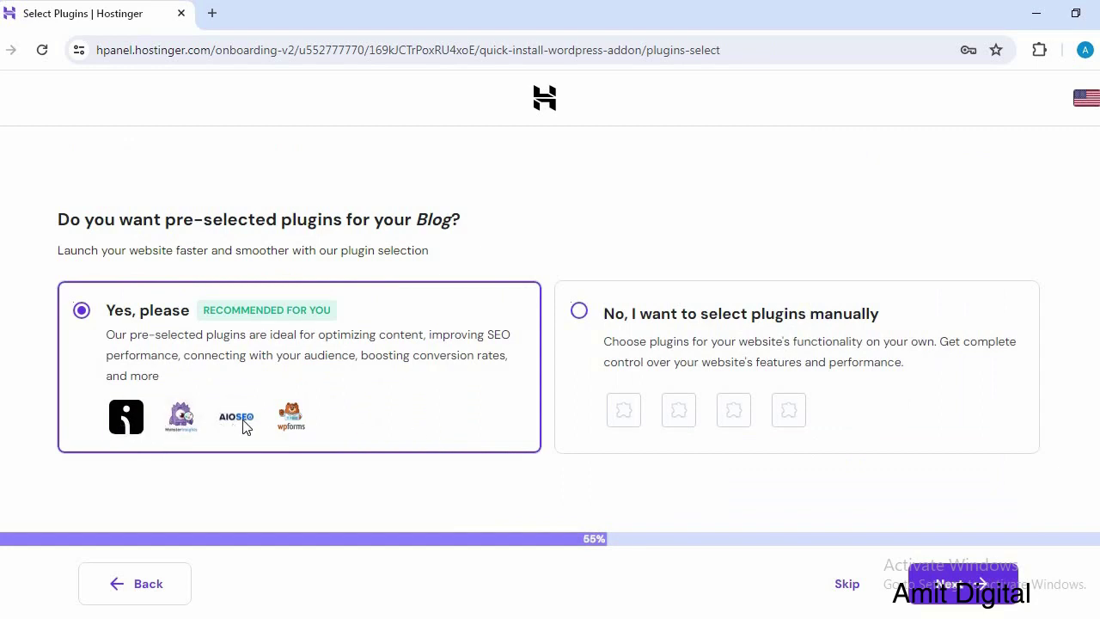
Keep the recommended plugins and assign the owned domain amitdigital.in to finish setup
click(963, 585)
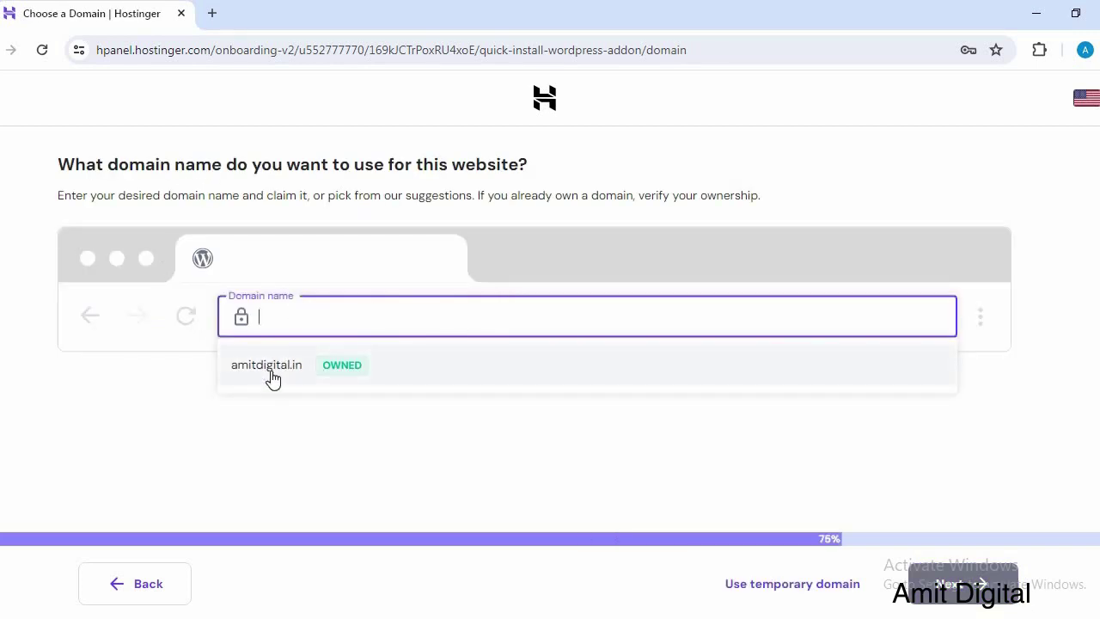
click(268, 369)
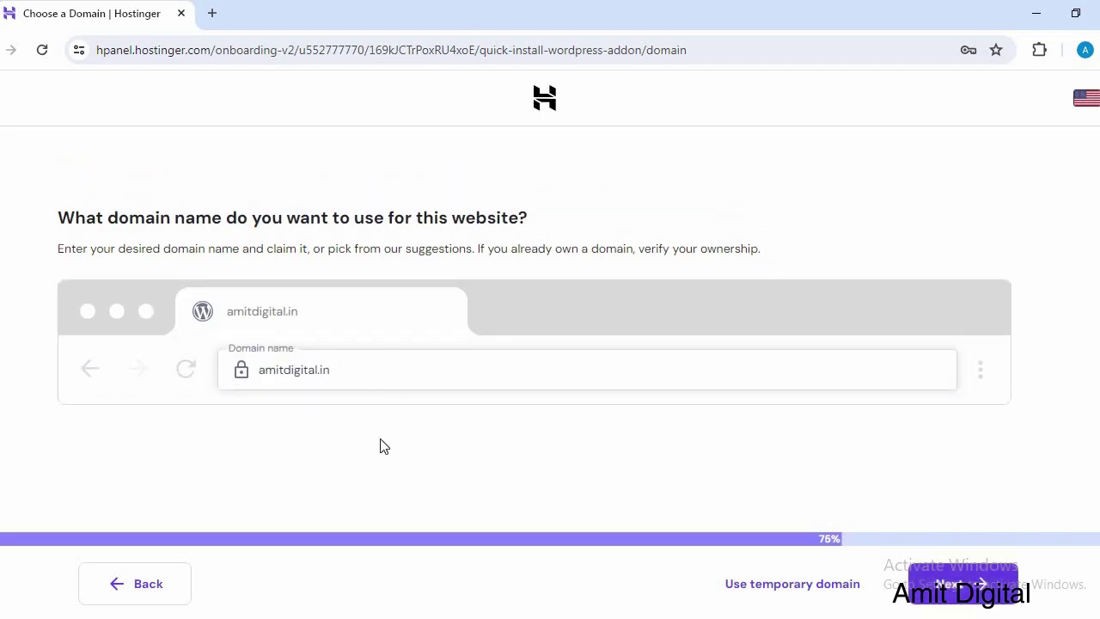
click(948, 586)
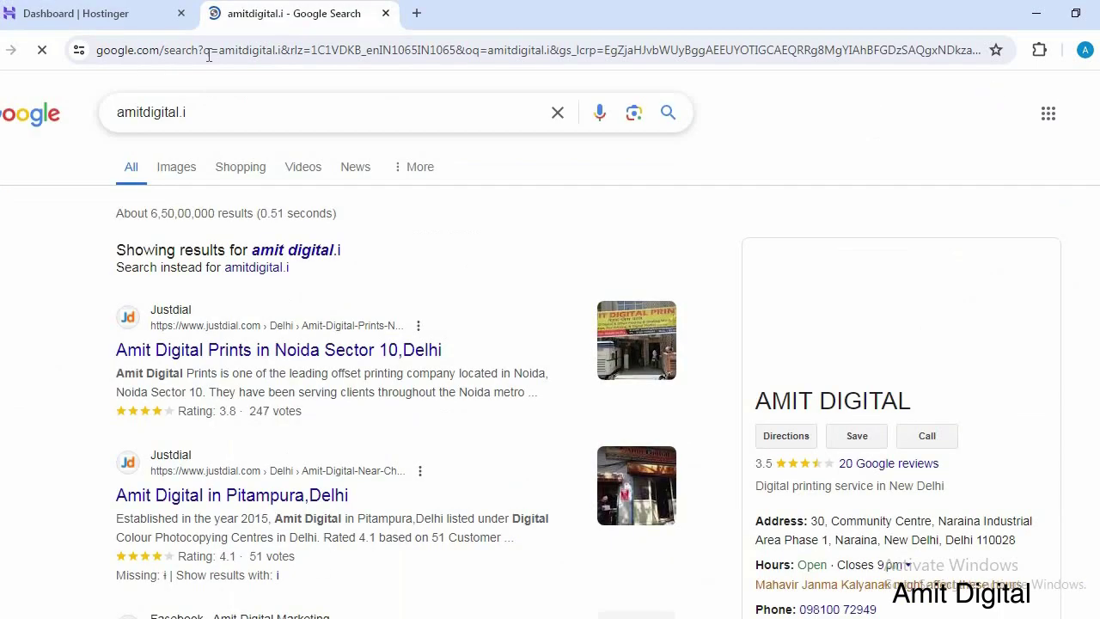
Load amitdigital.in in Chrome to check the live site, then return to the Hostinger dashboard
click(218, 53)
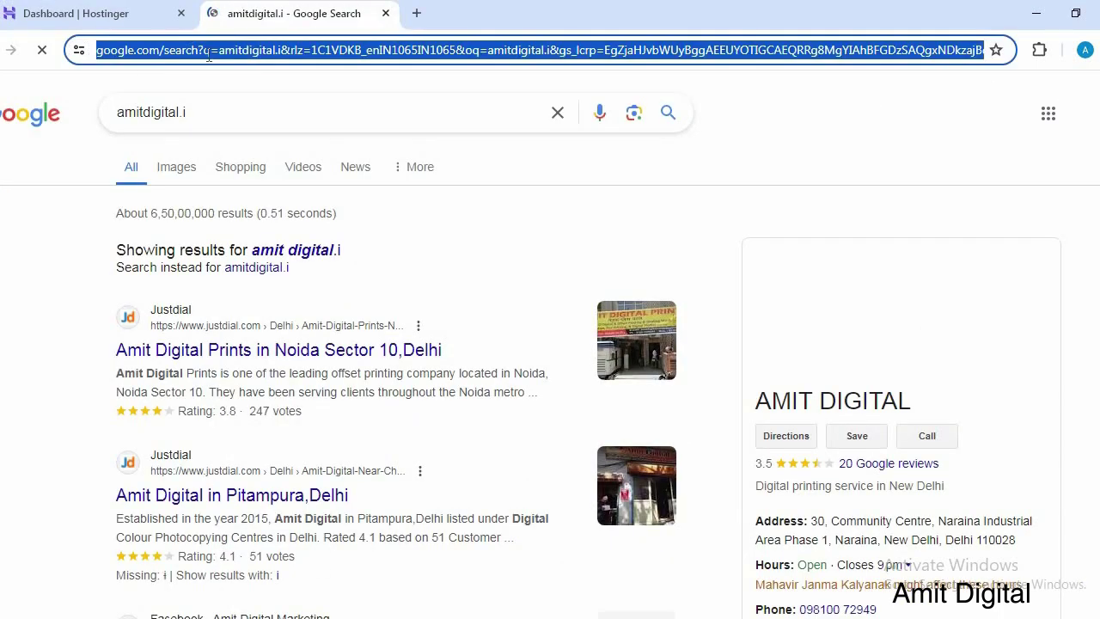
text(amitdigital.in)
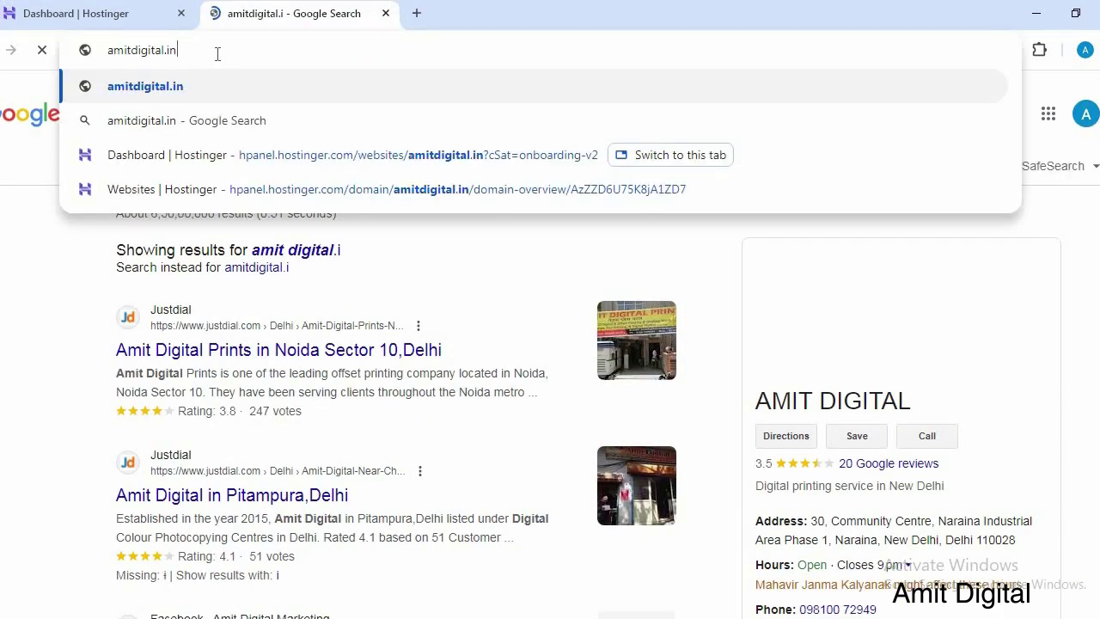
key(Return)
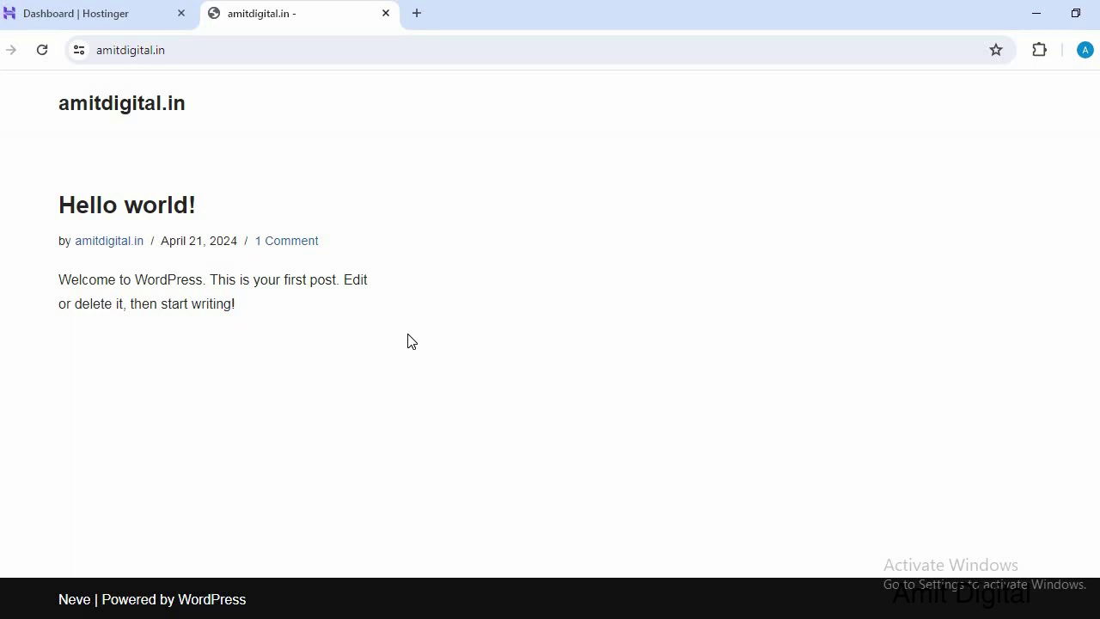
click(135, 15)
Open WordPress admin's Appearance > Themes page and locate the active Neve theme card
click(958, 232)
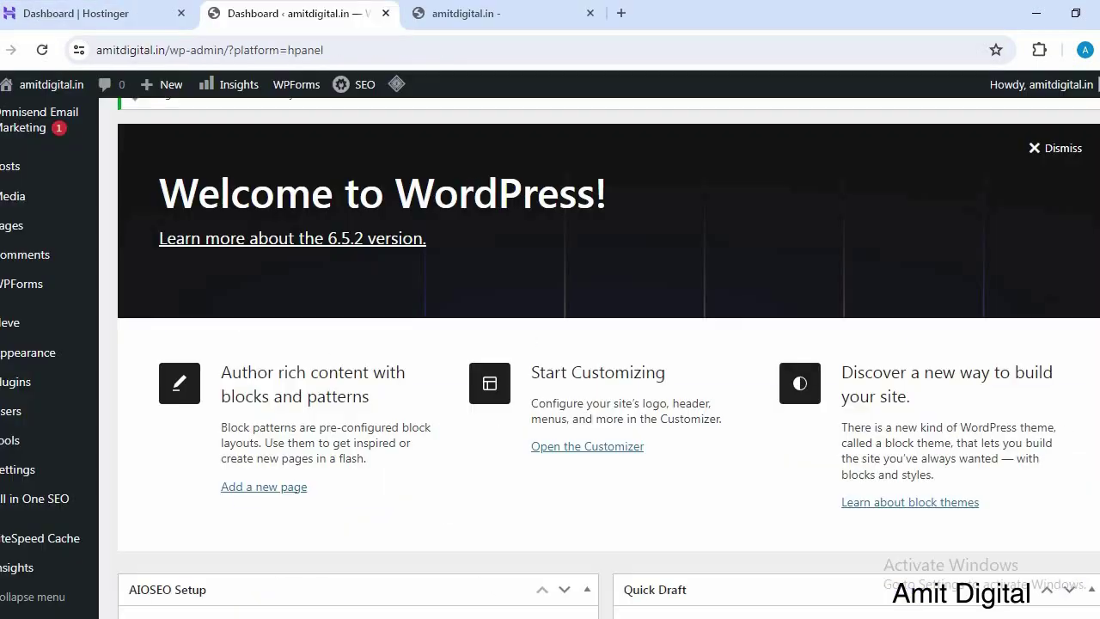
scroll(412, 442, down, 1)
scroll(412, 442, down, 2)
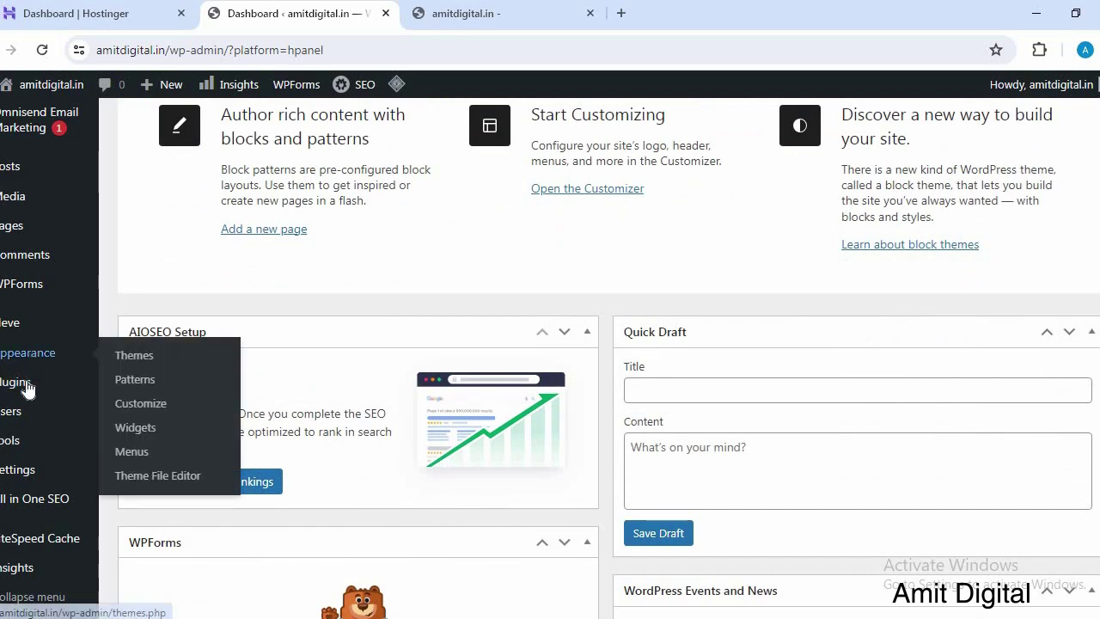
mouse_move(27, 352)
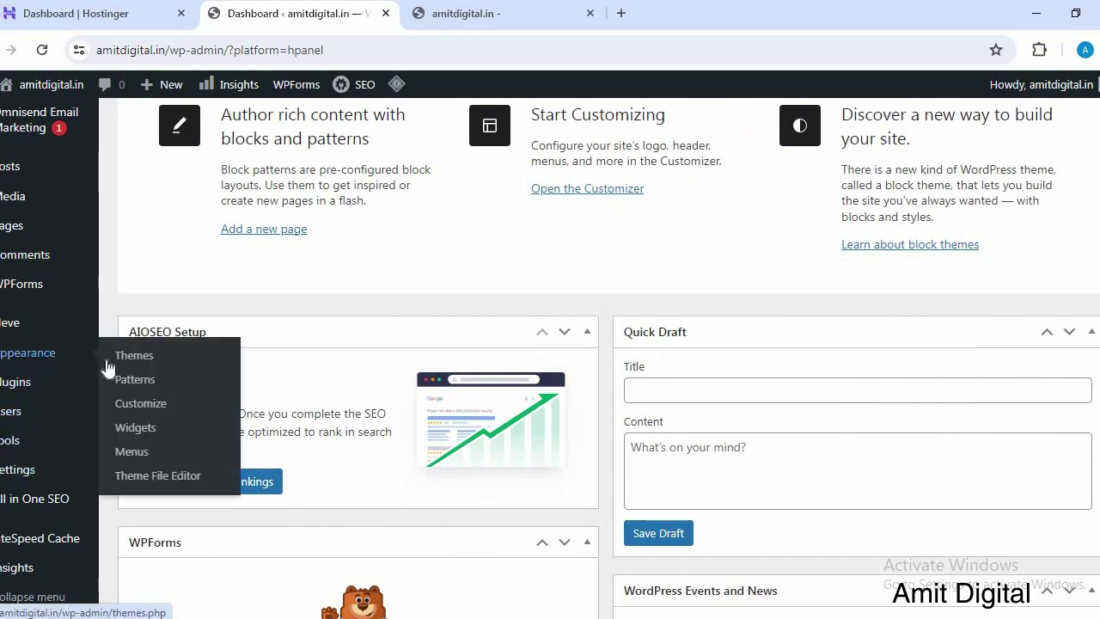
click(143, 363)
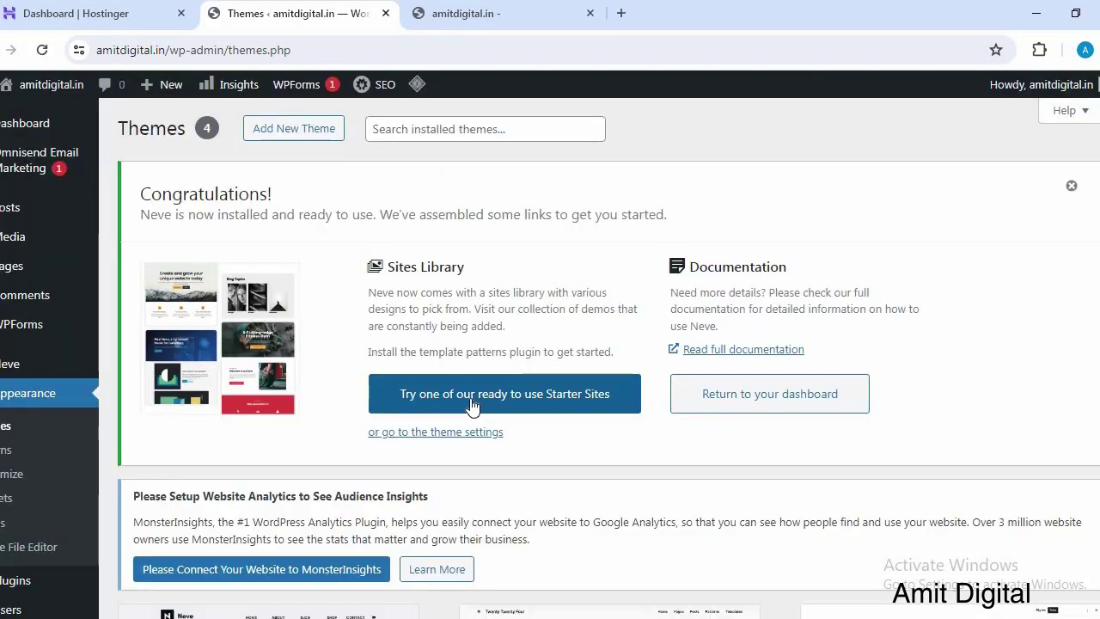
scroll(471, 399, down, 2)
scroll(471, 405, down, 2)
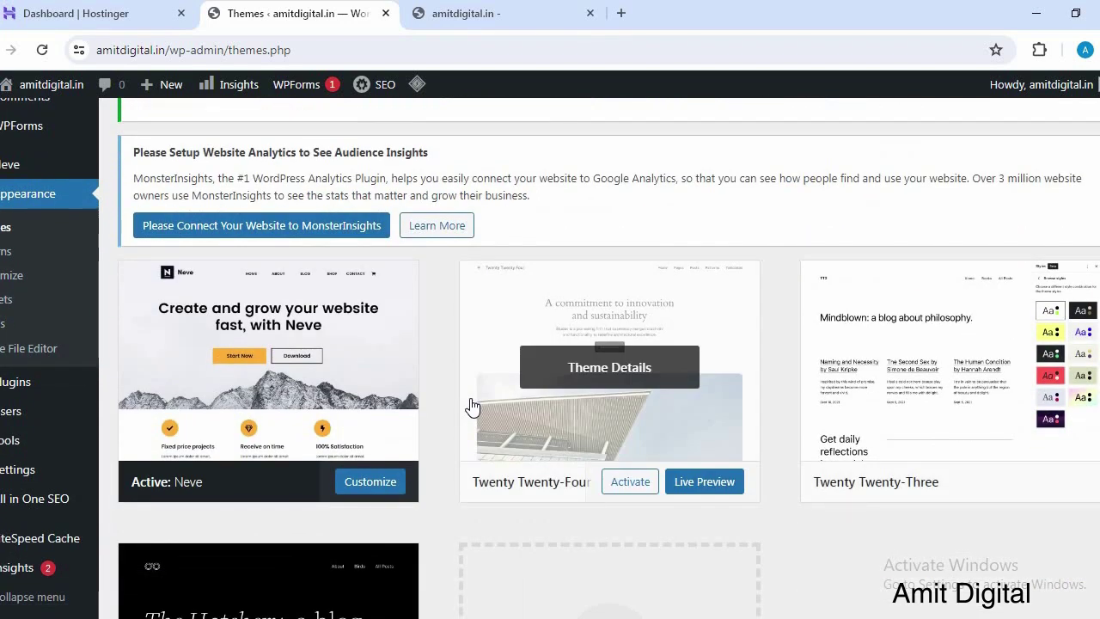
scroll(354, 397, up, 2)
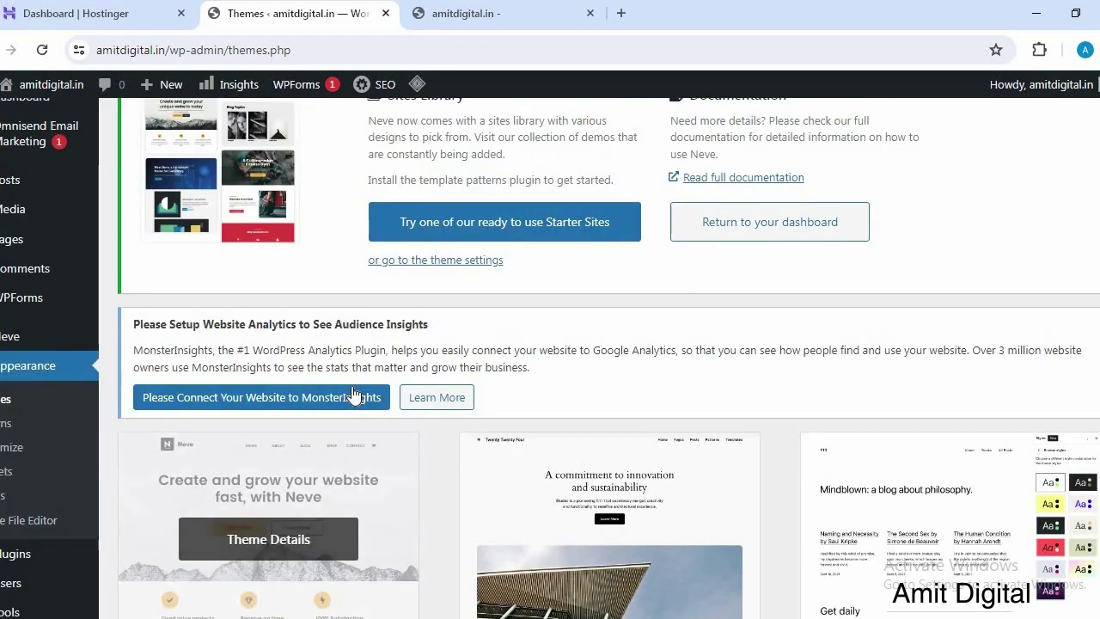
scroll(352, 393, down, 2)
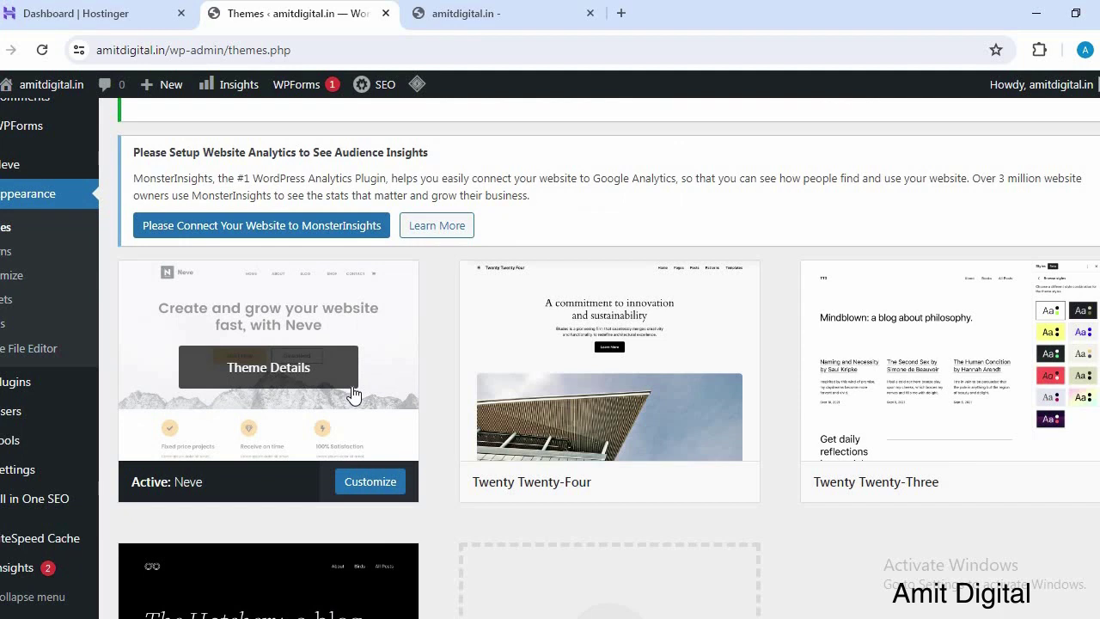
click(372, 484)
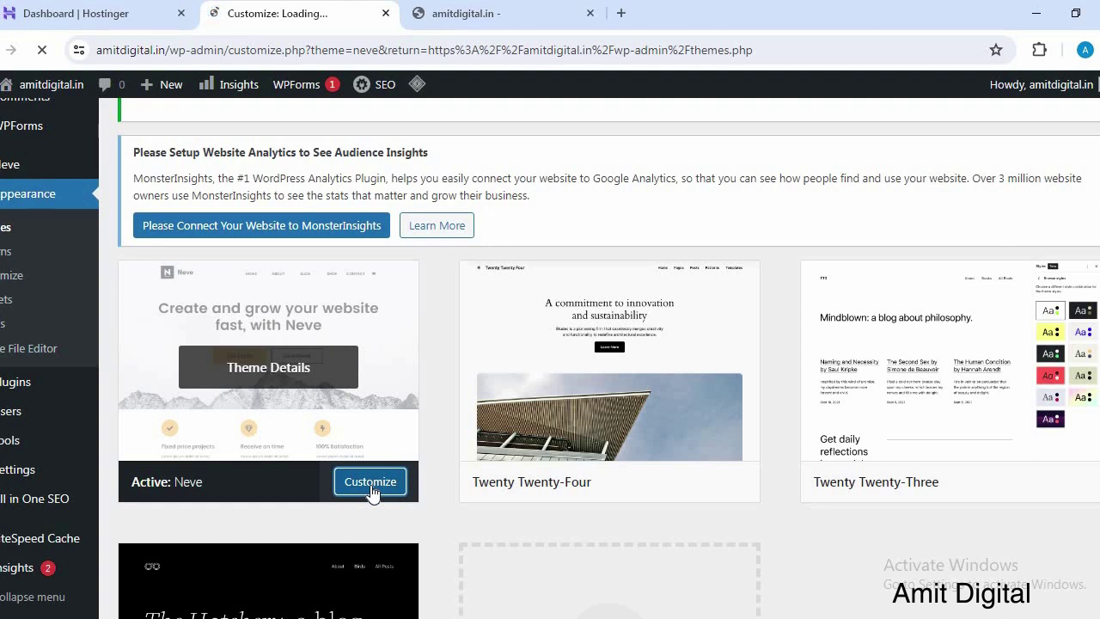
Review the Web Agency Demo 1 preview in the Neve Customizer and publish it
scroll(168, 471, down, 1)
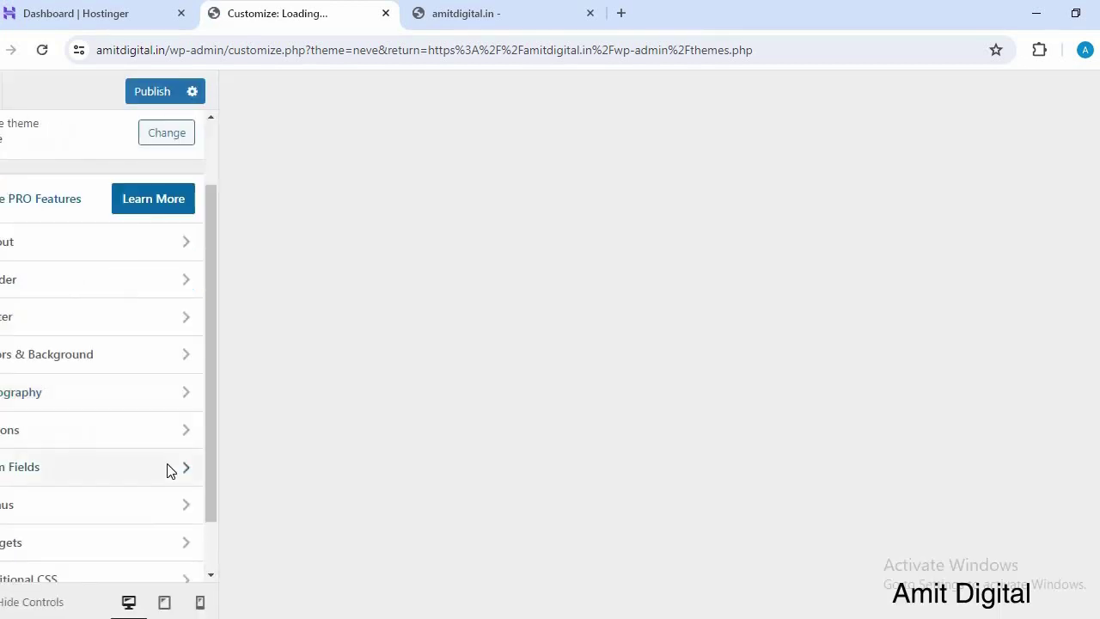
scroll(168, 470, up, 1)
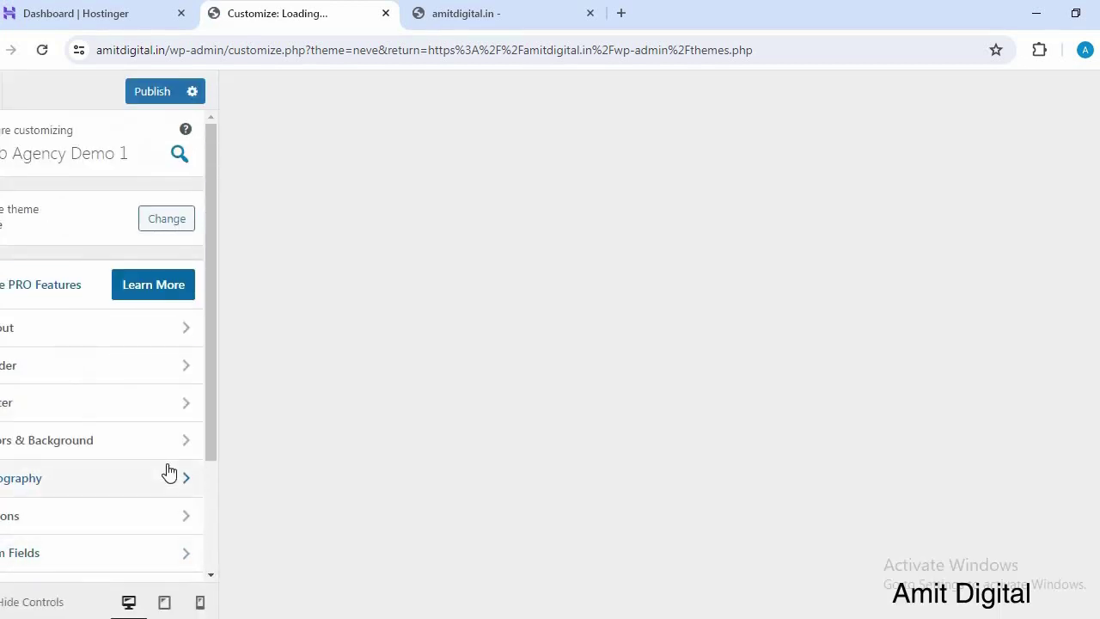
scroll(169, 471, down, 1)
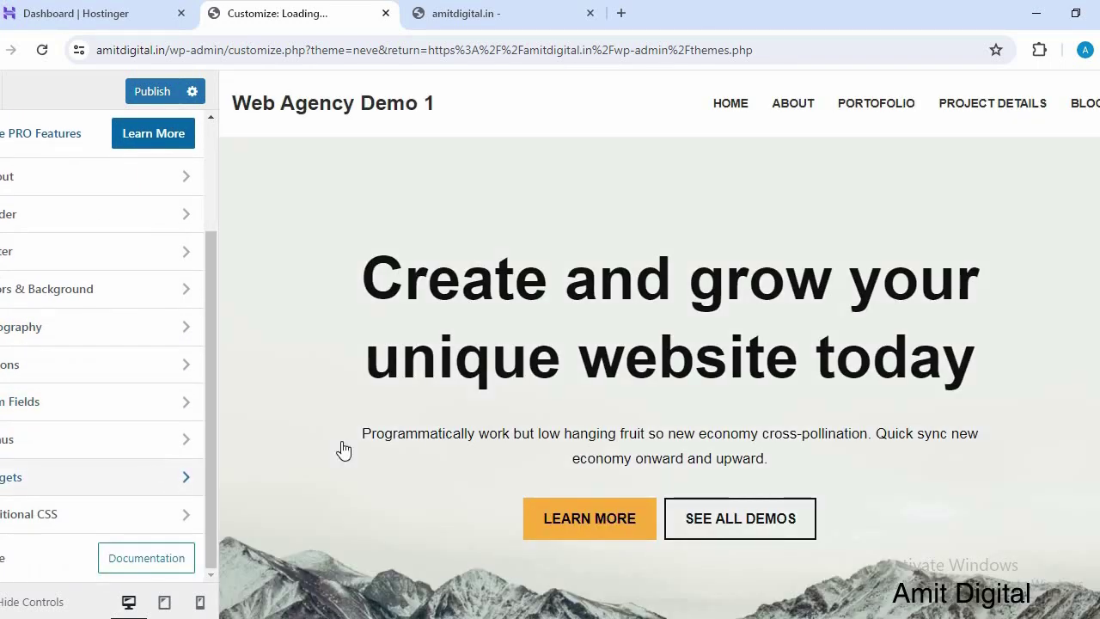
scroll(431, 414, down, 1)
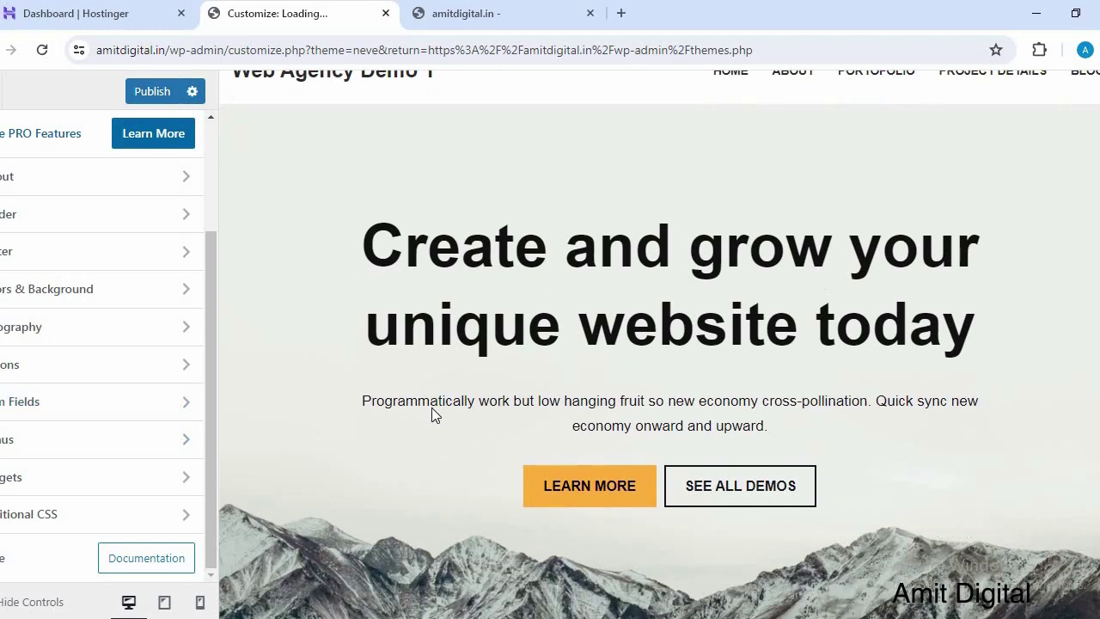
scroll(431, 414, down, 3)
scroll(431, 414, down, 3)
scroll(431, 414, up, 3)
scroll(431, 414, down, 3)
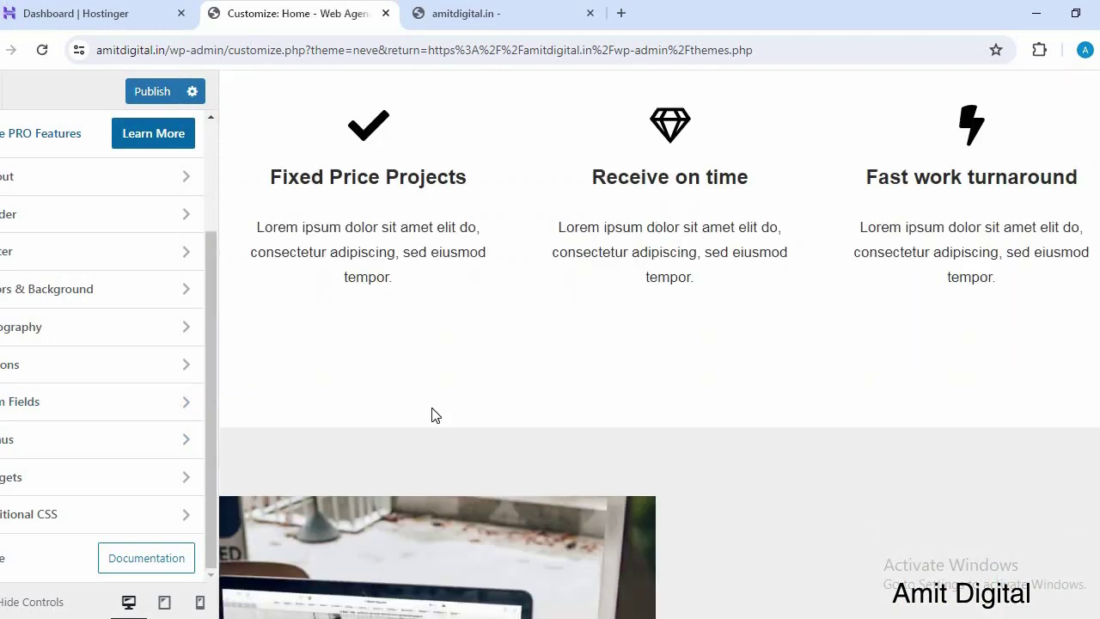
scroll(431, 414, down, 3)
scroll(135, 246, up, 2)
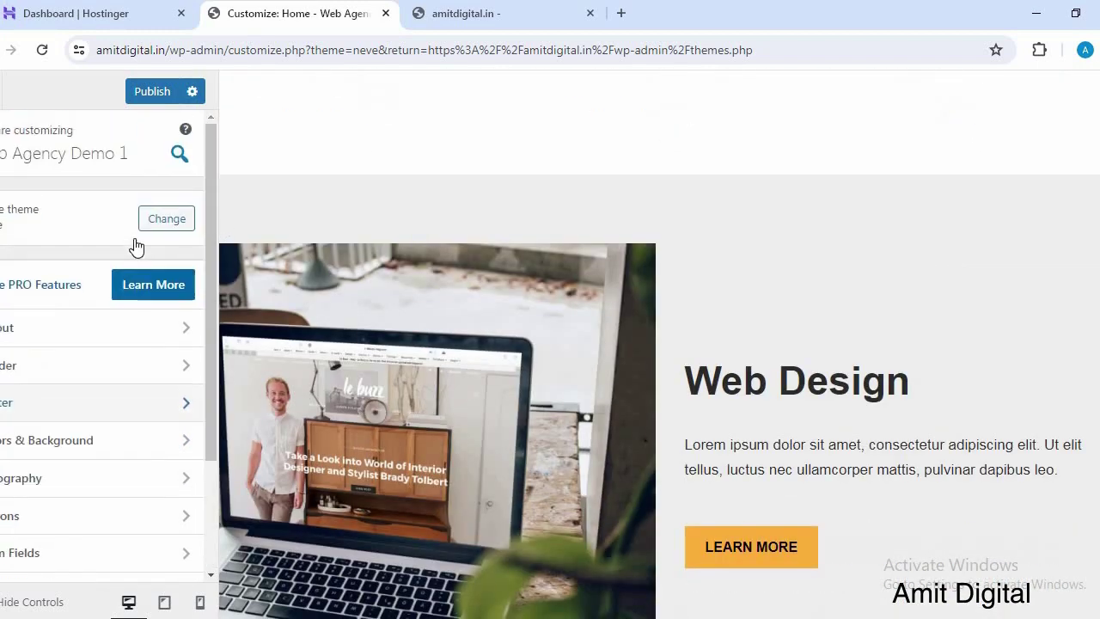
click(148, 95)
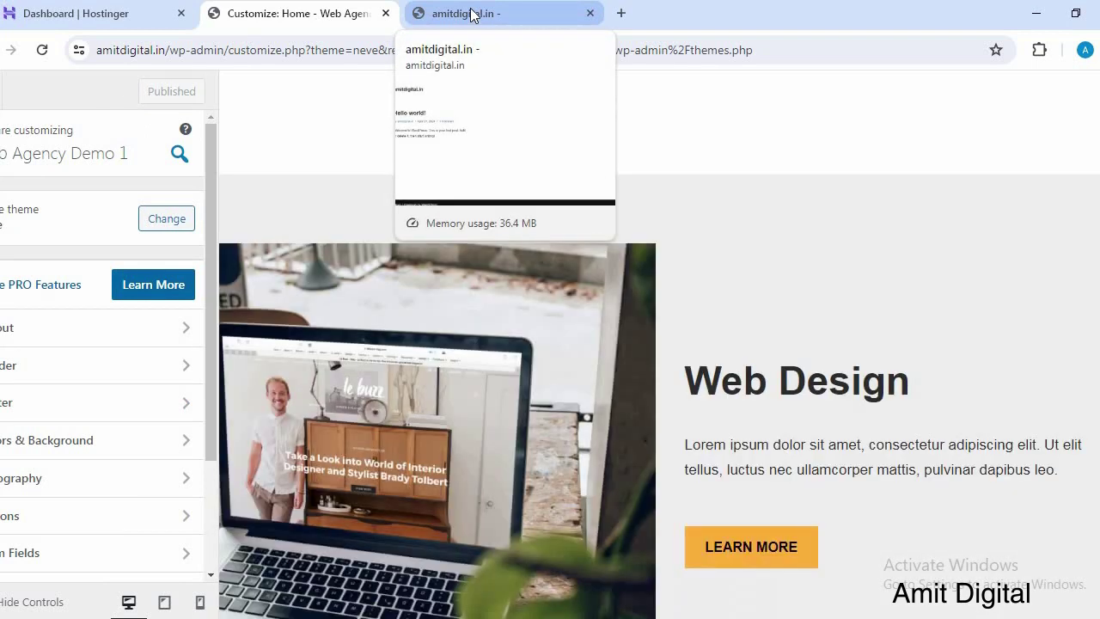
Reload amitdigital.in in its browser tab
click(471, 15)
click(231, 54)
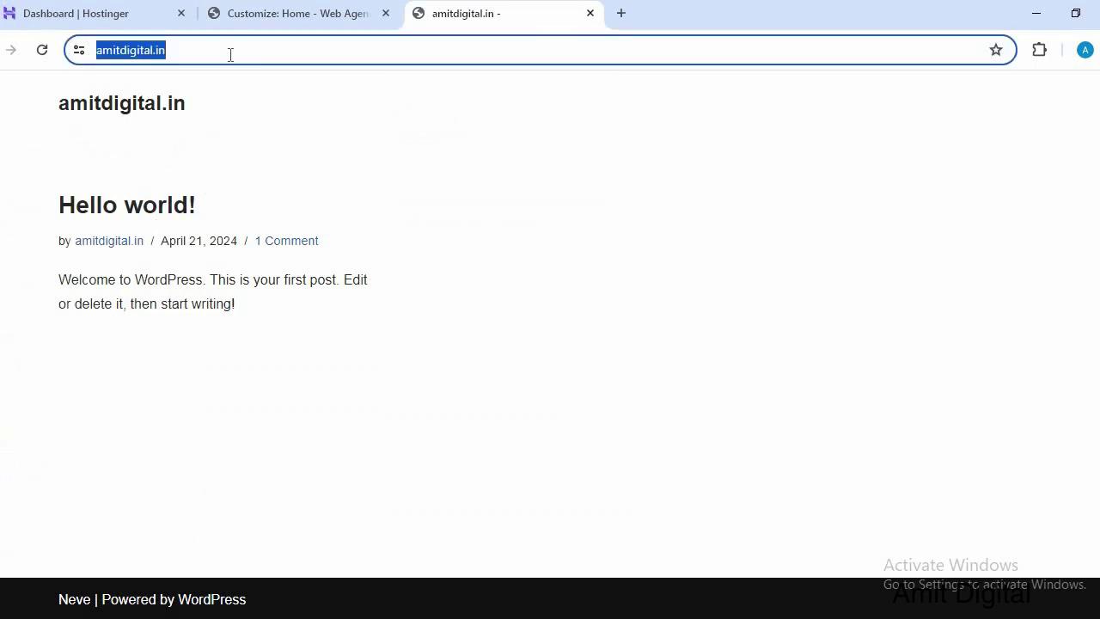
key(Return)
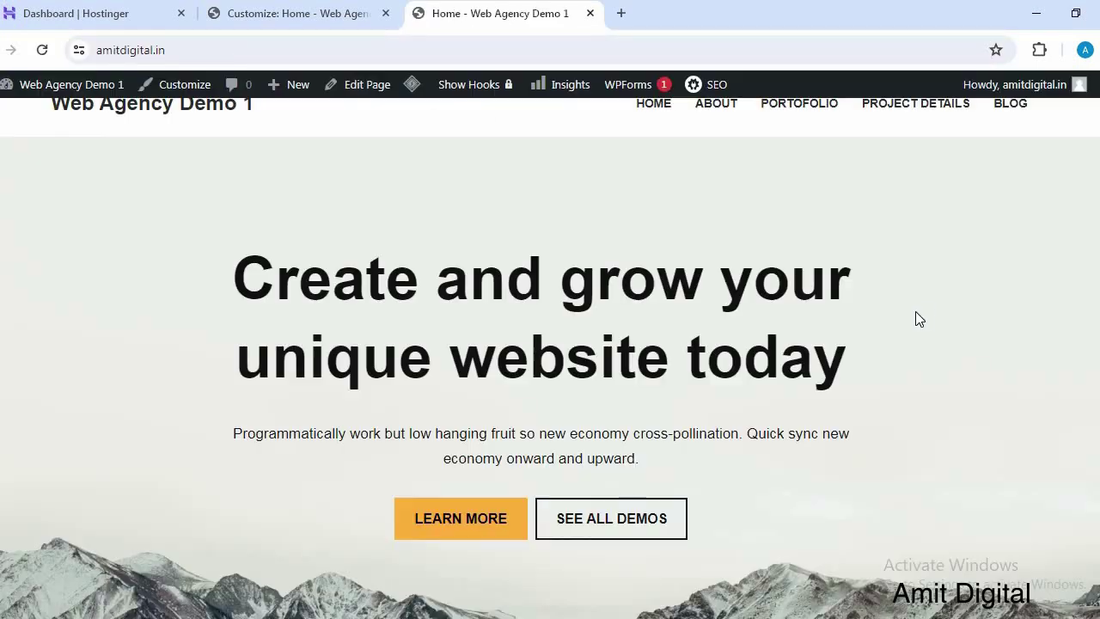
Scroll through the new Web Agency Demo 1 homepage to review it
scroll(926, 314, down, 2)
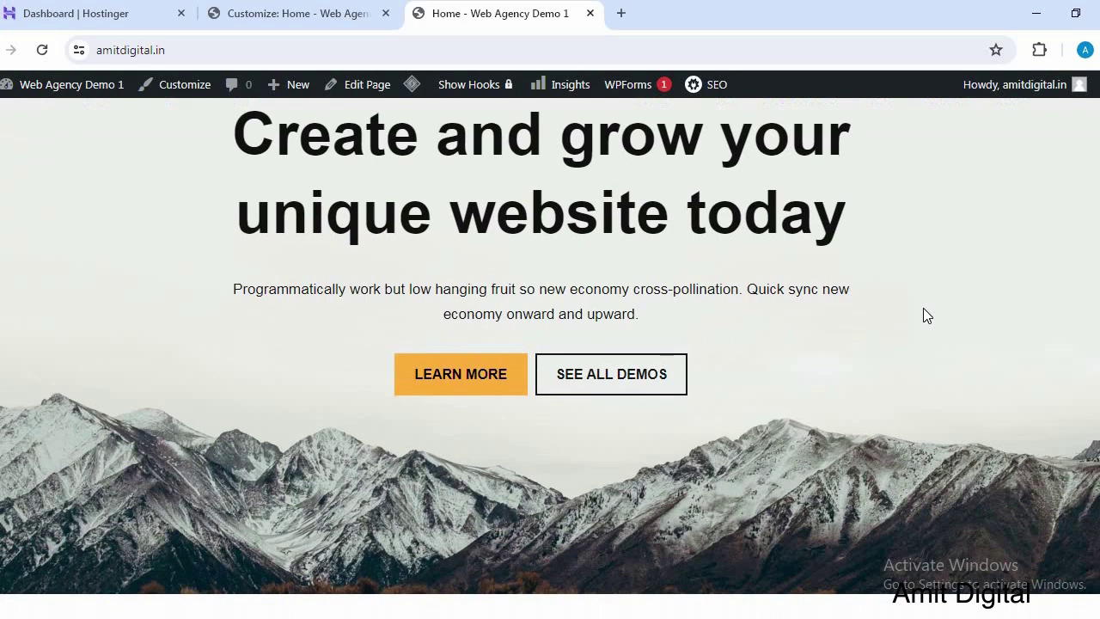
scroll(926, 314, down, 3)
scroll(926, 315, down, 2)
scroll(926, 315, down, 3)
scroll(926, 315, down, 3)
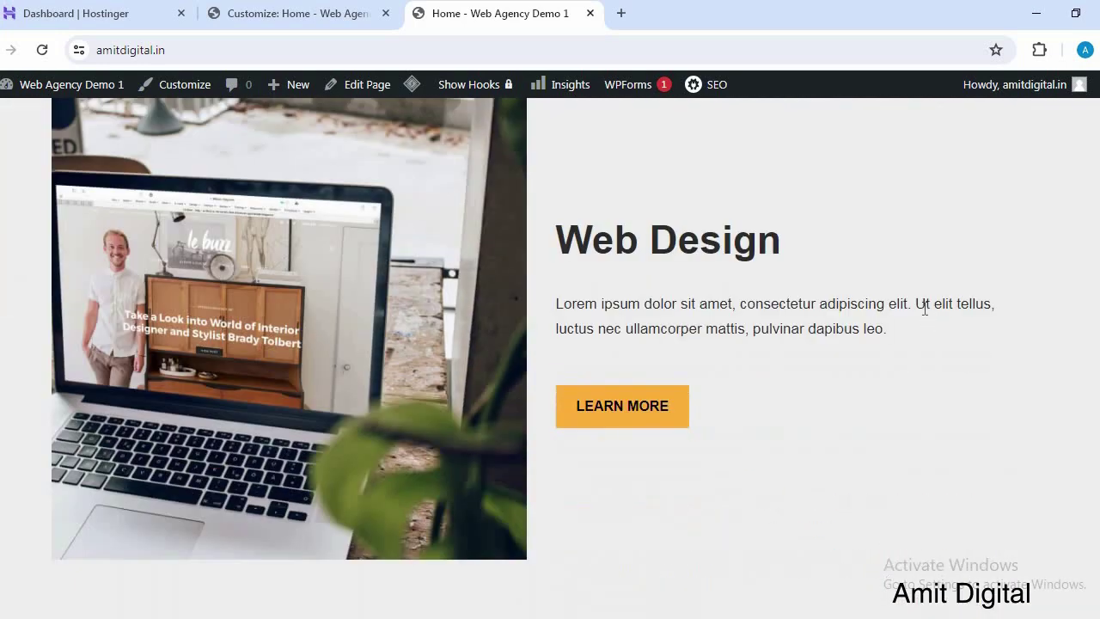
scroll(926, 315, down, 3)
scroll(924, 311, down, 4)
scroll(924, 308, down, 4)
scroll(925, 307, down, 4)
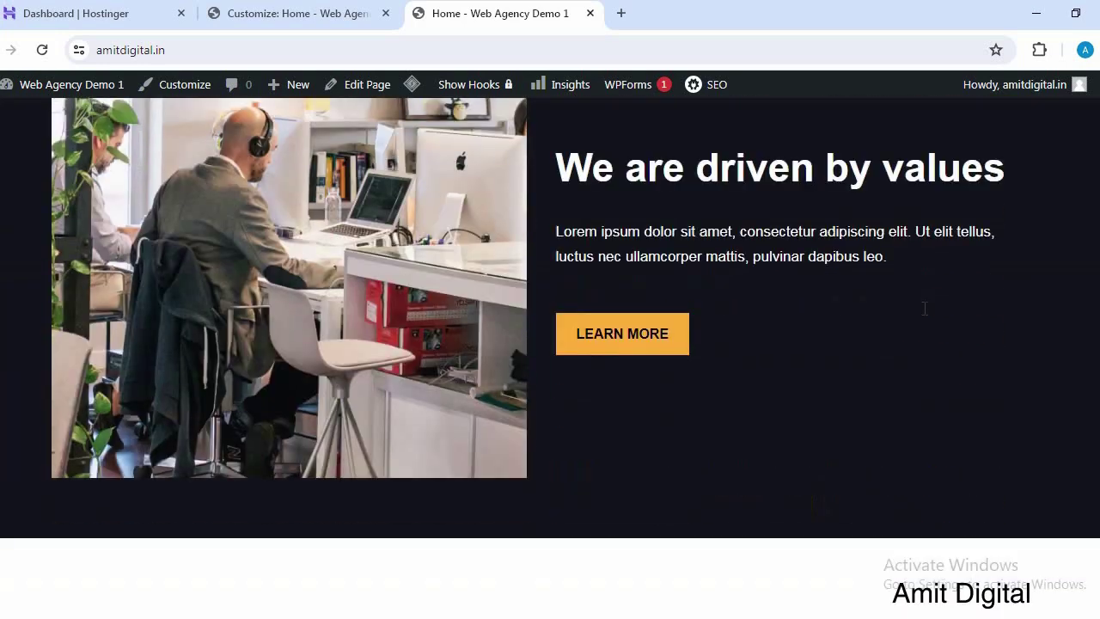
scroll(924, 307, down, 4)
scroll(924, 307, down, 4)
scroll(925, 308, down, 4)
scroll(925, 308, down, 2)
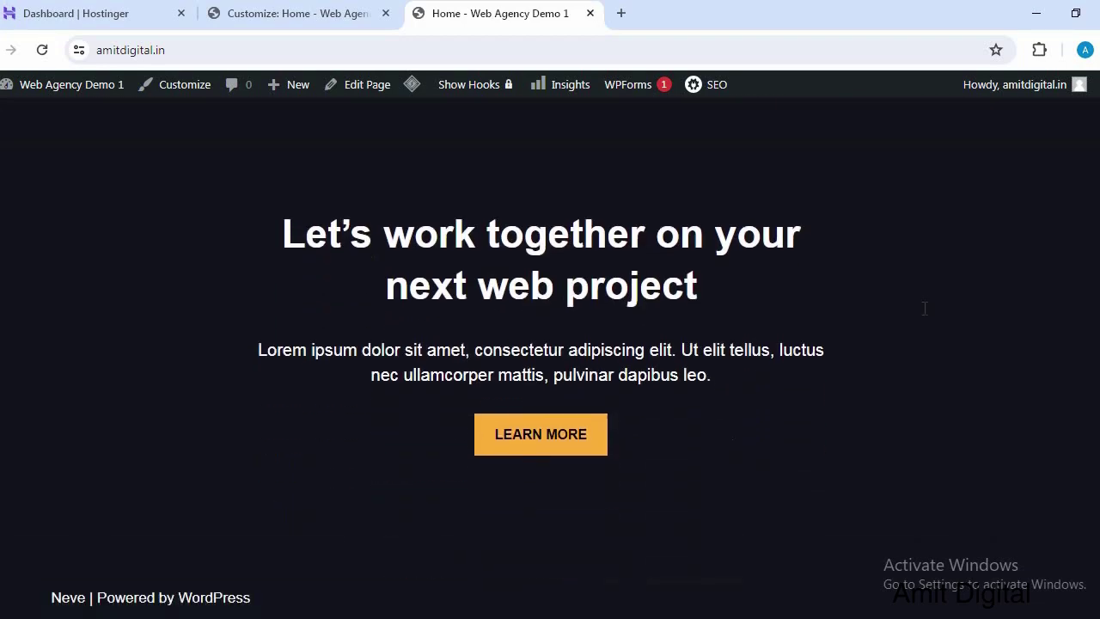
scroll(925, 308, up, 4)
scroll(924, 307, up, 4)
scroll(924, 307, up, 4)
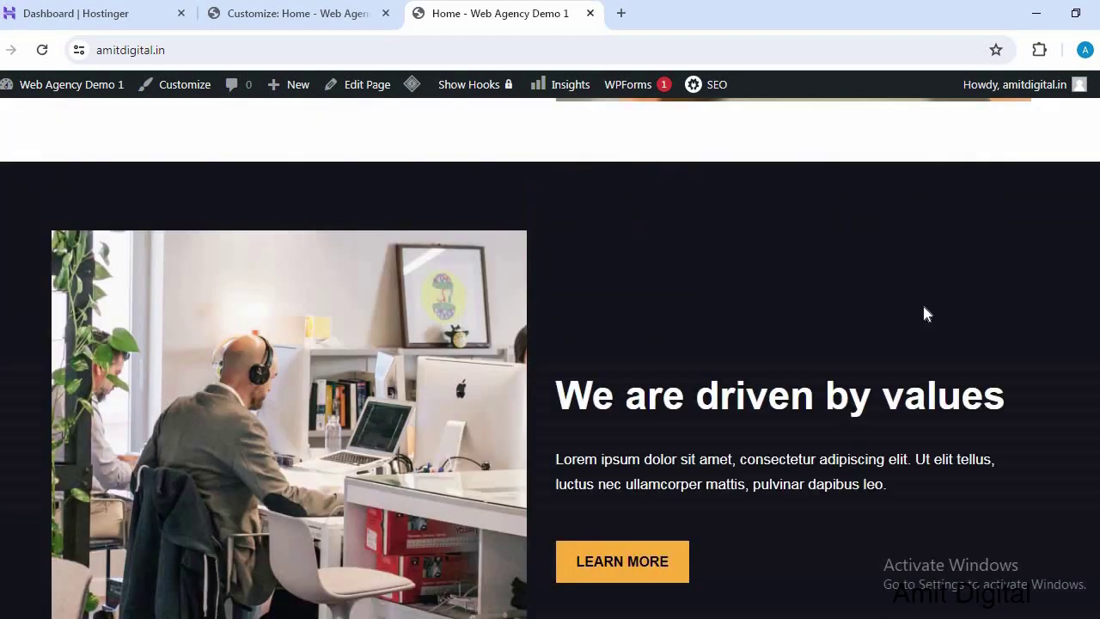
scroll(923, 307, up, 4)
scroll(924, 307, up, 4)
scroll(923, 308, up, 4)
scroll(917, 308, up, 3)
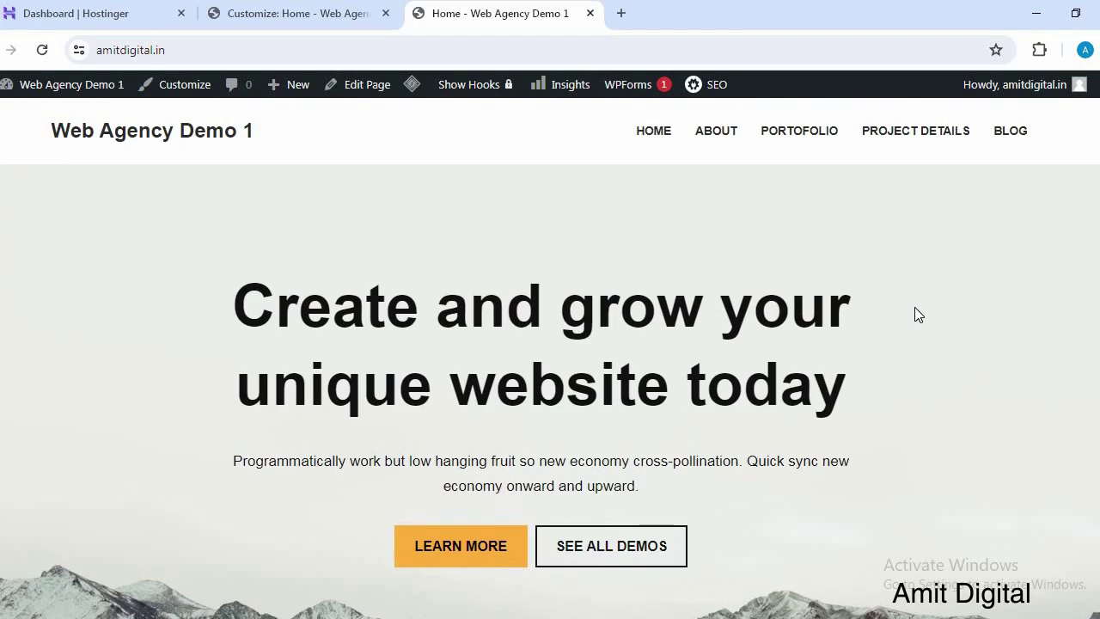